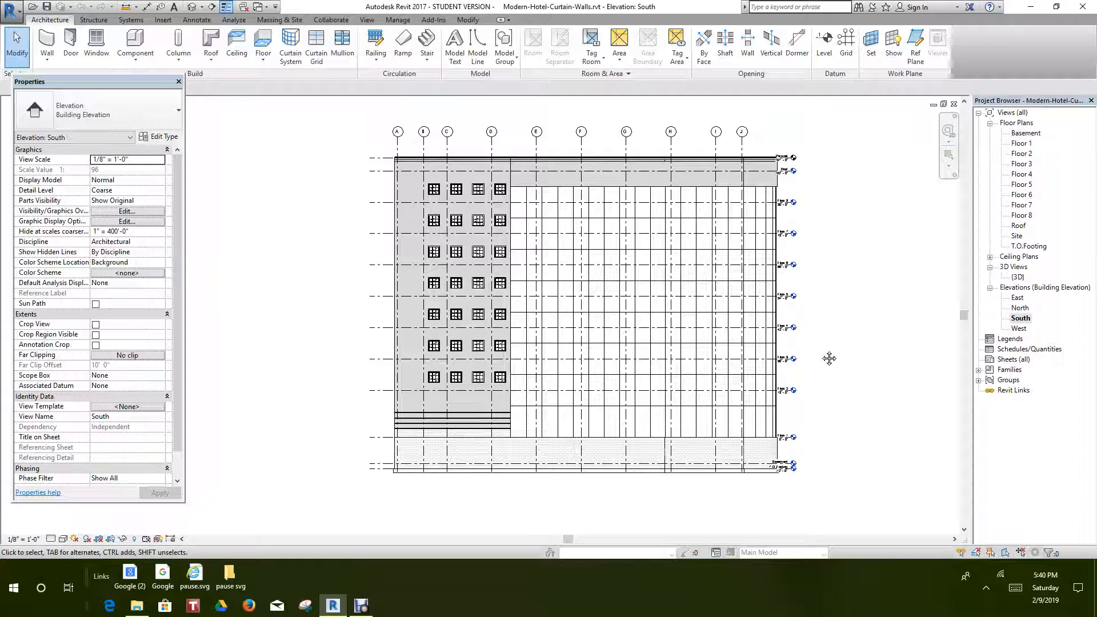
# - Hide the entire grid category in the South elevation, using grid line D as the reference element
pyautogui.scroll(-2, 829, 359)
pyautogui.moveTo(828, 358); pyautogui.dragTo(805, 399, button='middle')
pyautogui.scroll(3, 787, 357)
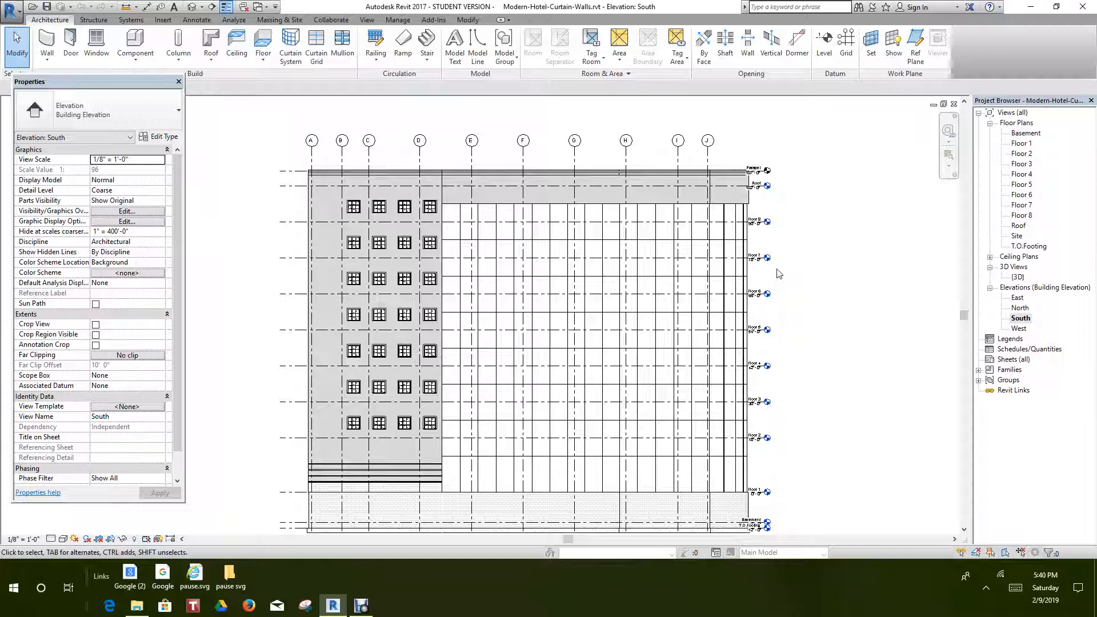
pyautogui.scroll(3, 560, 172)
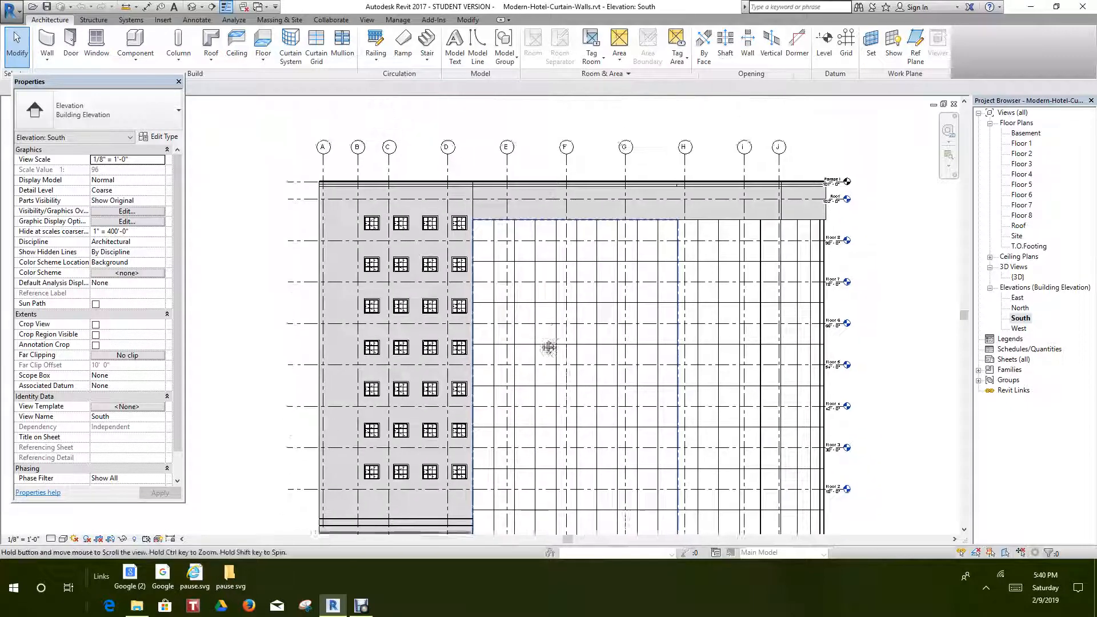
pyautogui.moveTo(446, 269)
pyautogui.mouseDown(button='middle')
pyautogui.moveTo(443, 215)
pyautogui.moveTo(436, 269)
pyautogui.mouseUp(button='middle')
pyautogui.scroll(2, 423, 251)
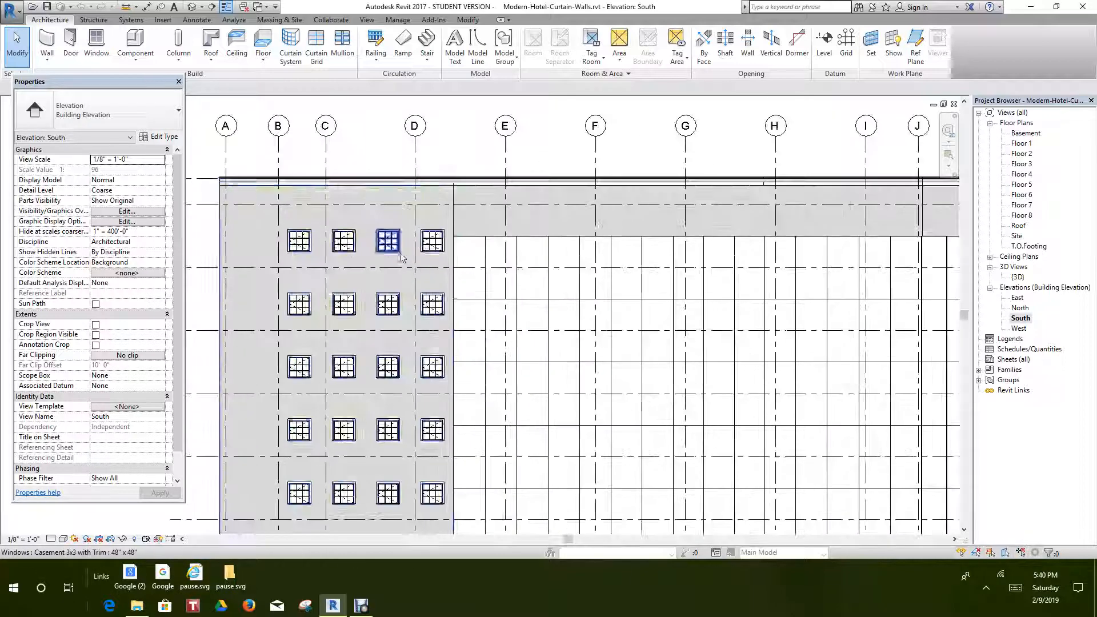
pyautogui.click(415, 153)
pyautogui.rightClick(414, 154)
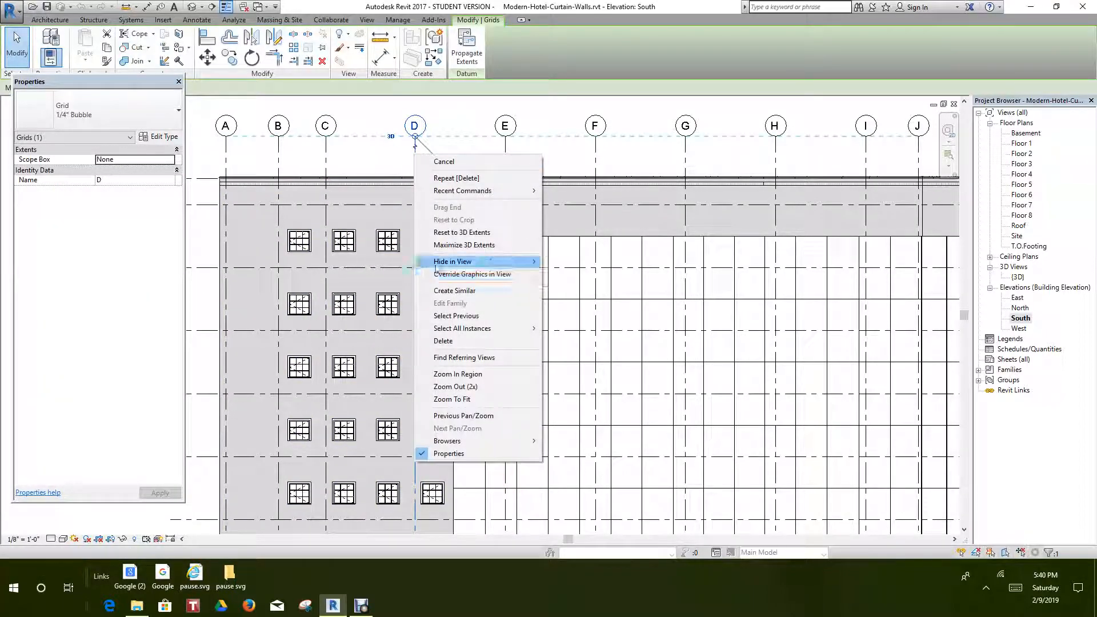
pyautogui.moveTo(439, 264)
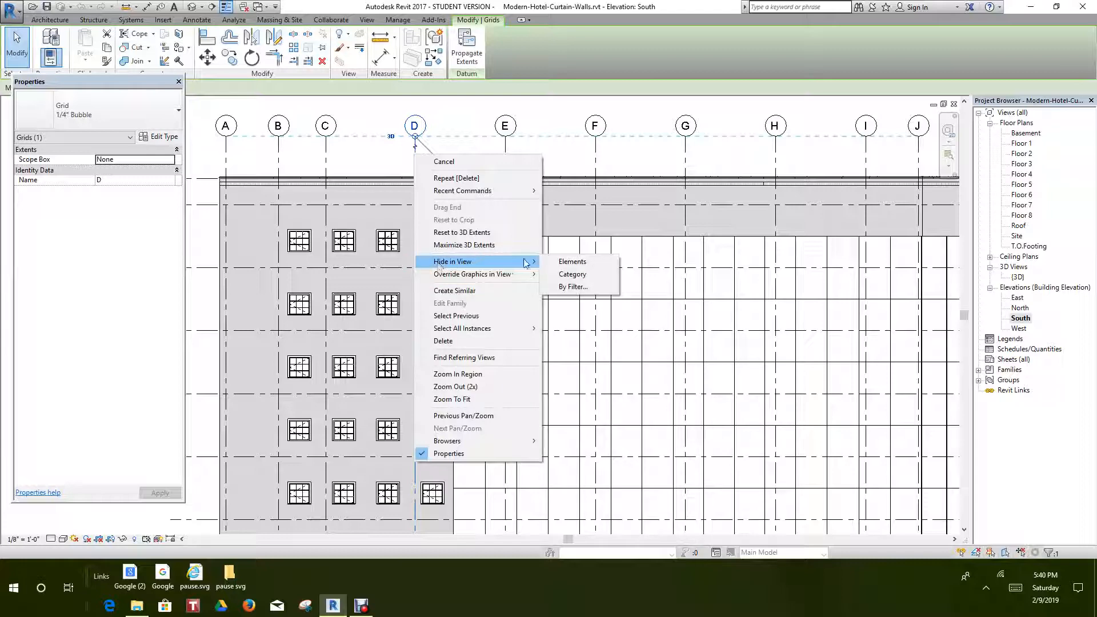
pyautogui.click(573, 274)
pyautogui.scroll(-4, 343, 354)
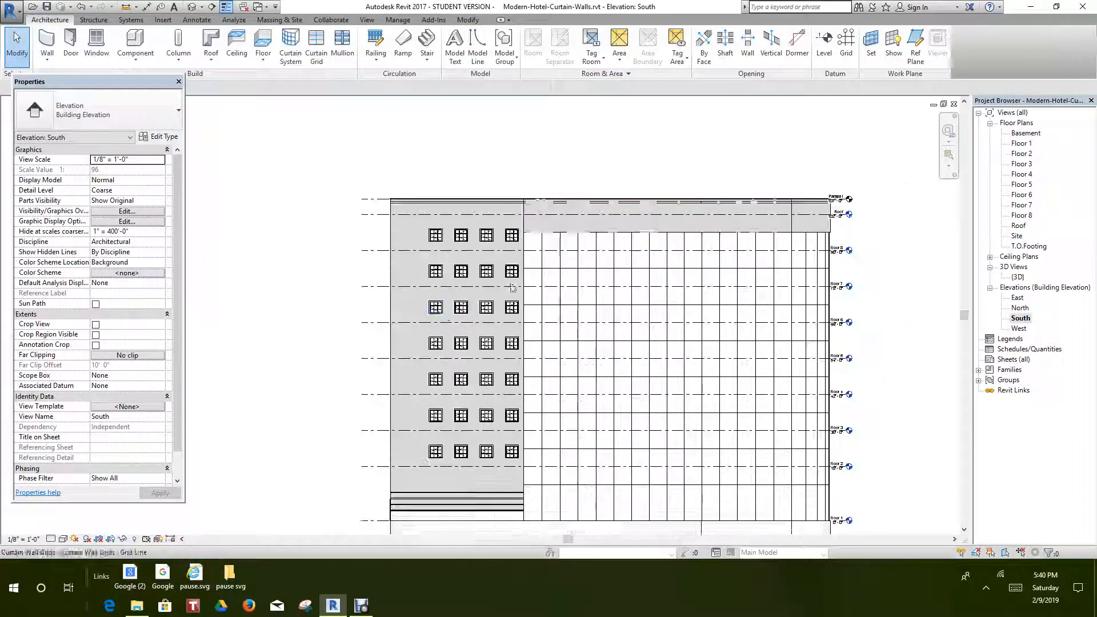
# - Hide the entire level category in the South elevation, using the Floor 8 level line as the reference element
pyautogui.scroll(2, 260, 347)
pyautogui.scroll(1, 422, 245)
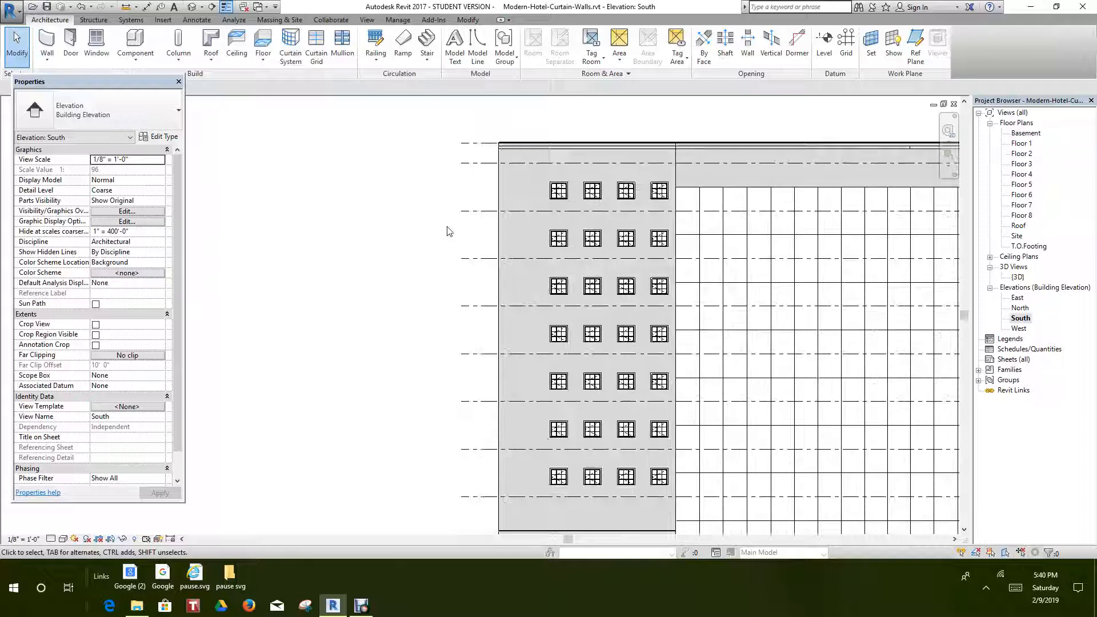
pyautogui.click(479, 213)
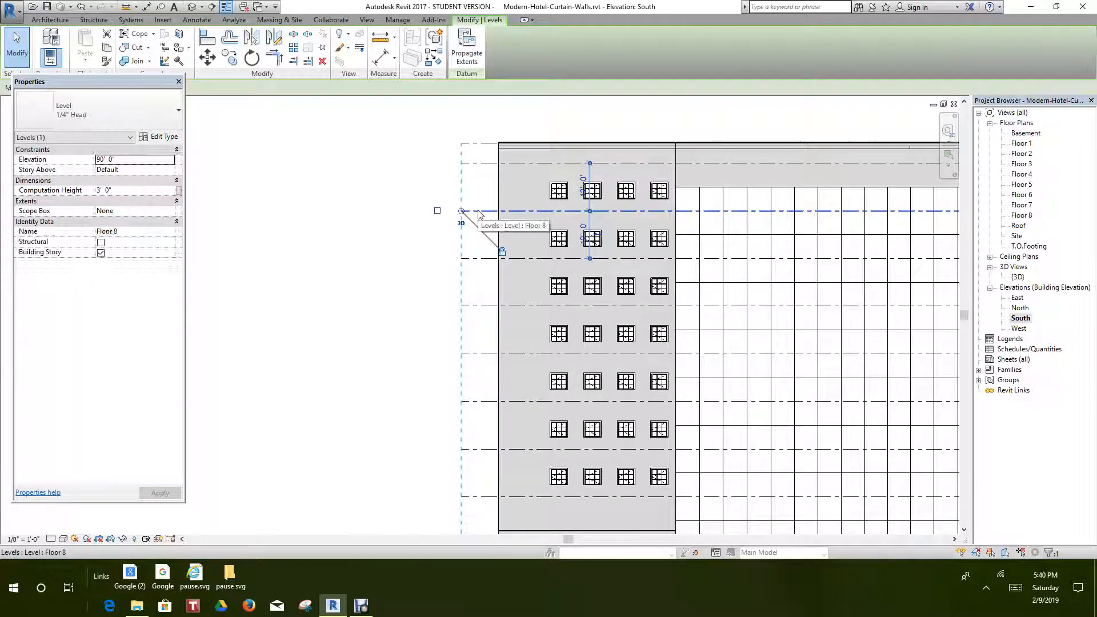
pyautogui.press('v')
pyautogui.press('h')
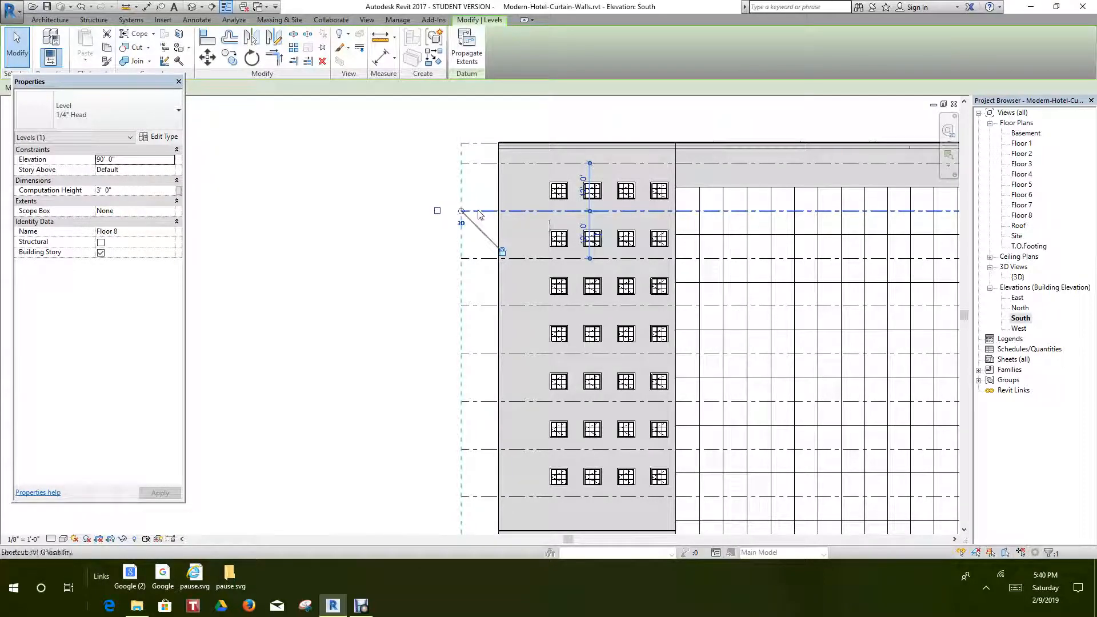
pyautogui.scroll(-1, 395, 295)
pyautogui.scroll(-2, 342, 331)
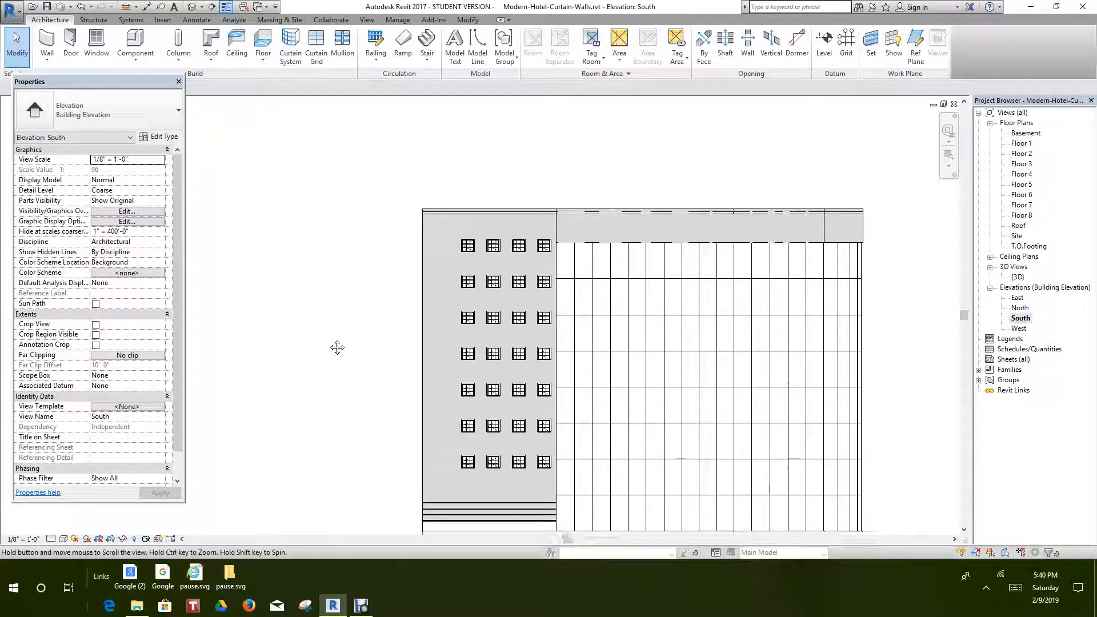
pyautogui.moveTo(328, 318); pyautogui.dragTo(295, 366, button='middle')
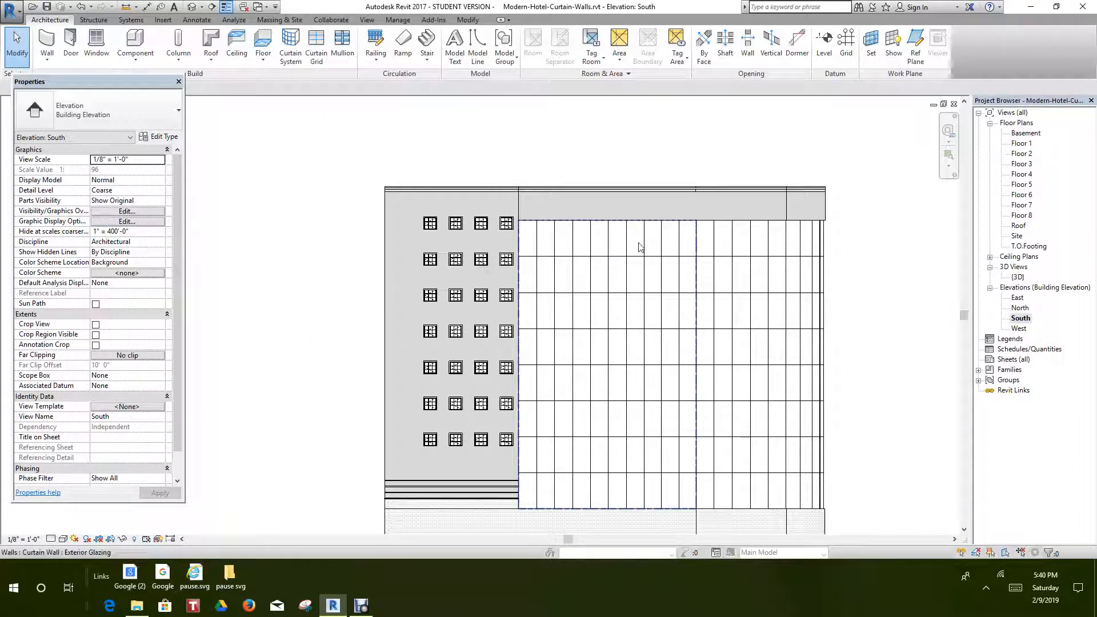
# - Set the Base Offset of the three brick parapet walls above the curtain walls to -2' 0"
pyautogui.moveTo(644, 227); pyautogui.dragTo(600, 289, button='middle')
pyautogui.scroll(1, 590, 258)
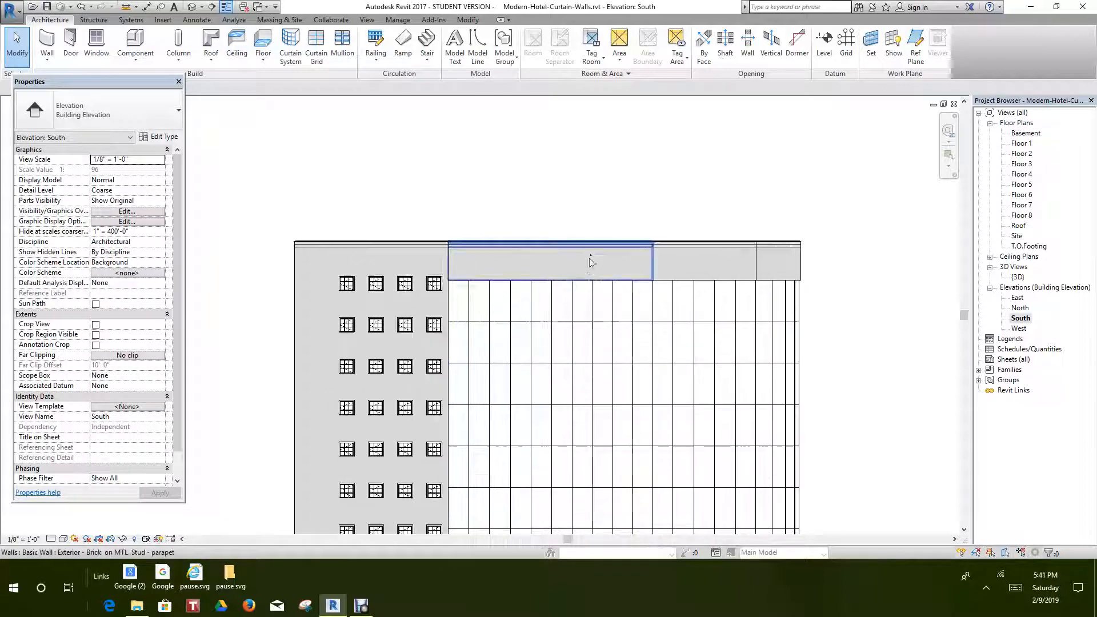
pyautogui.click(591, 254)
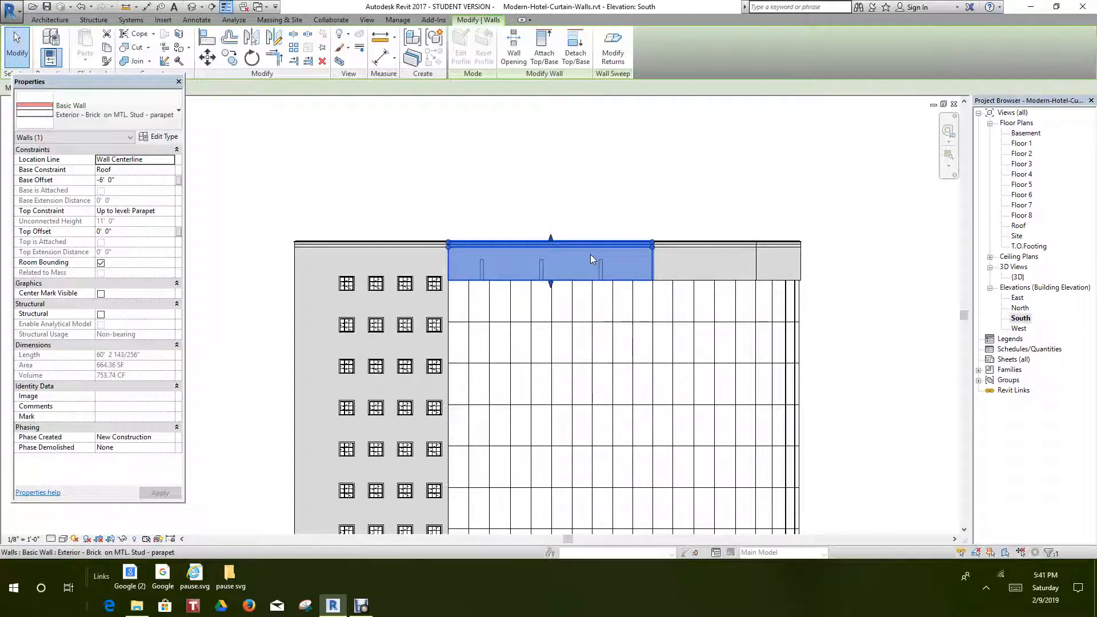
pyautogui.keyDown('ctrl'); pyautogui.click(697, 255); pyautogui.keyUp('ctrl')
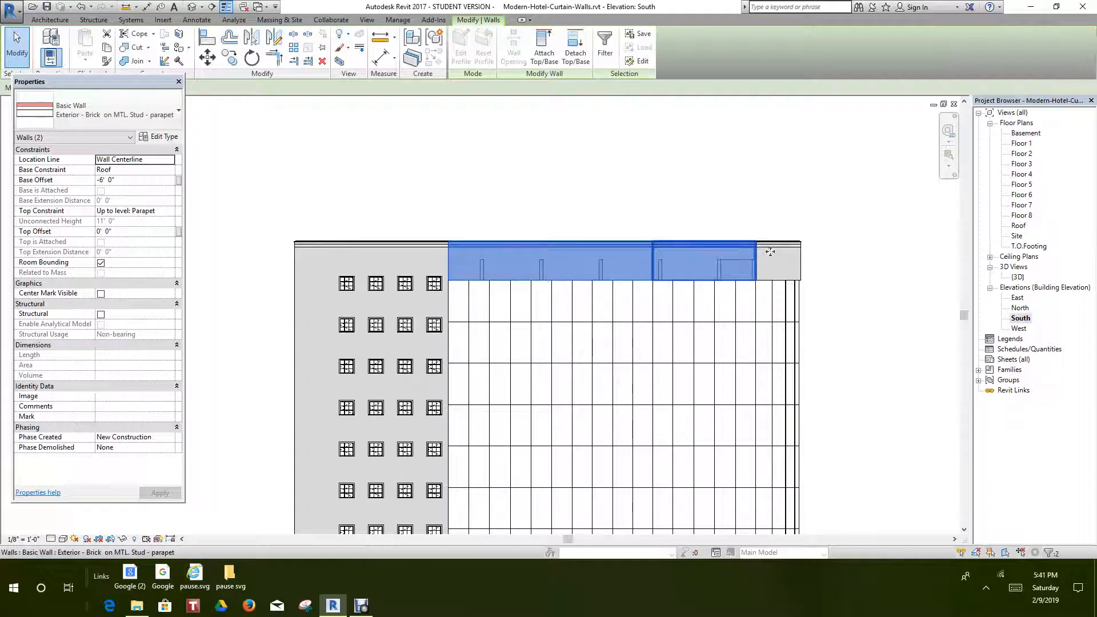
pyautogui.keyDown('ctrl'); pyautogui.click(786, 256); pyautogui.keyUp('ctrl')
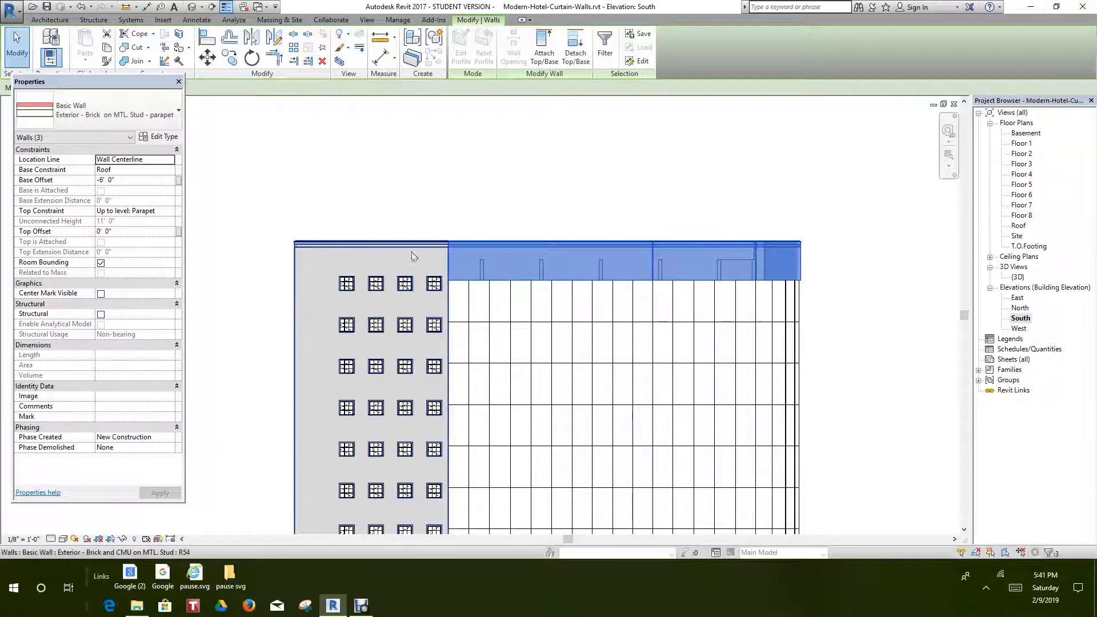
pyautogui.scroll(-1, 444, 215)
pyautogui.moveTo(443, 215); pyautogui.dragTo(447, 180, button='middle')
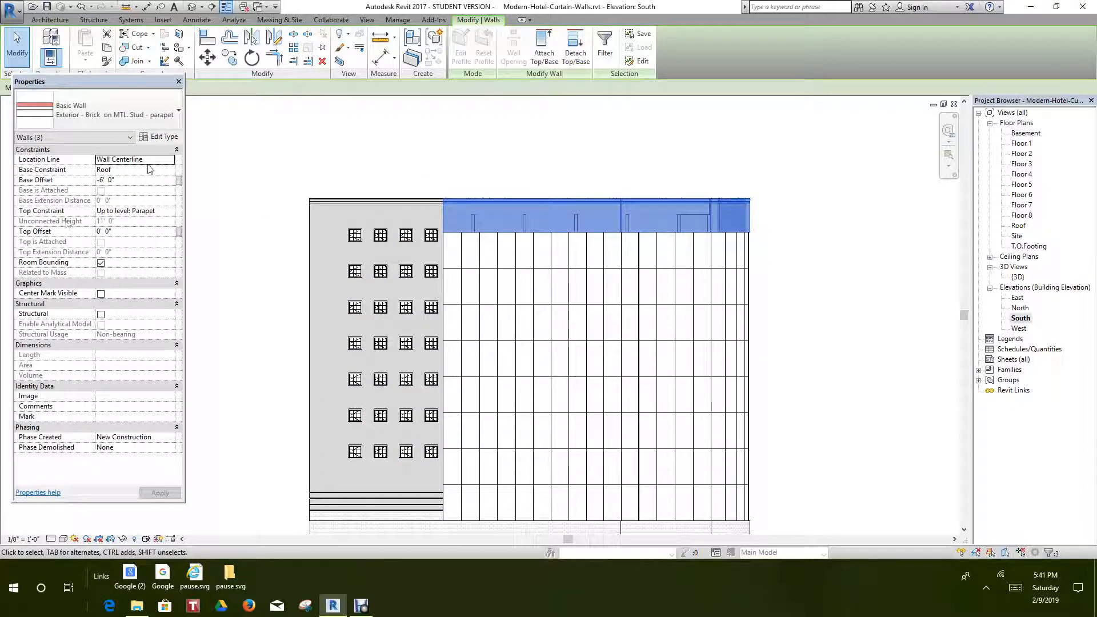
pyautogui.click(112, 181)
pyautogui.moveTo(113, 181); pyautogui.dragTo(92, 186)
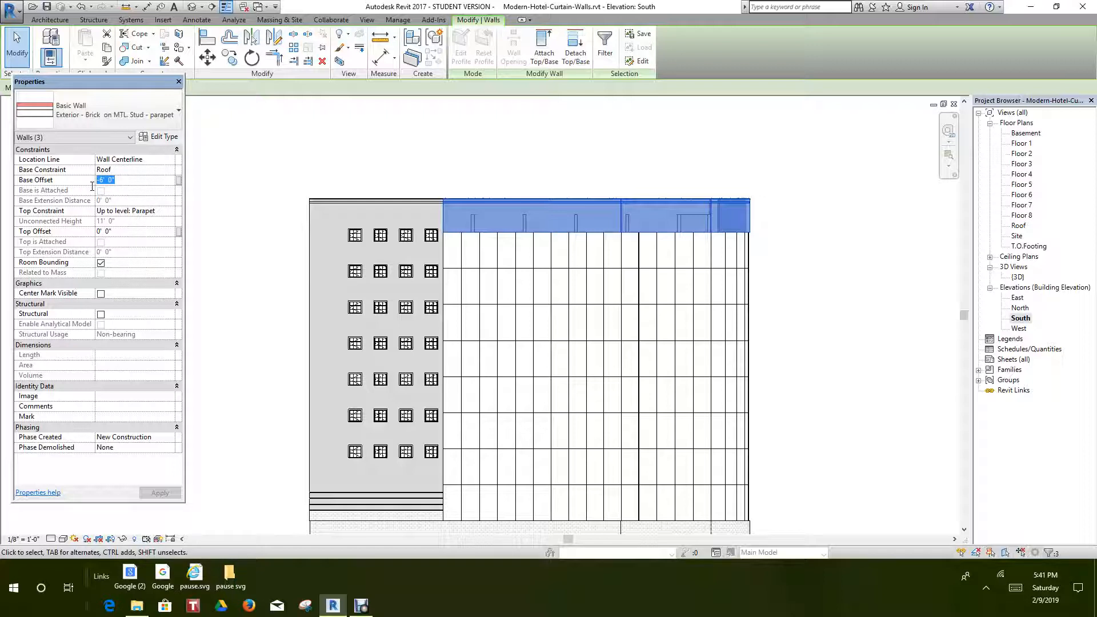
pyautogui.write('-')
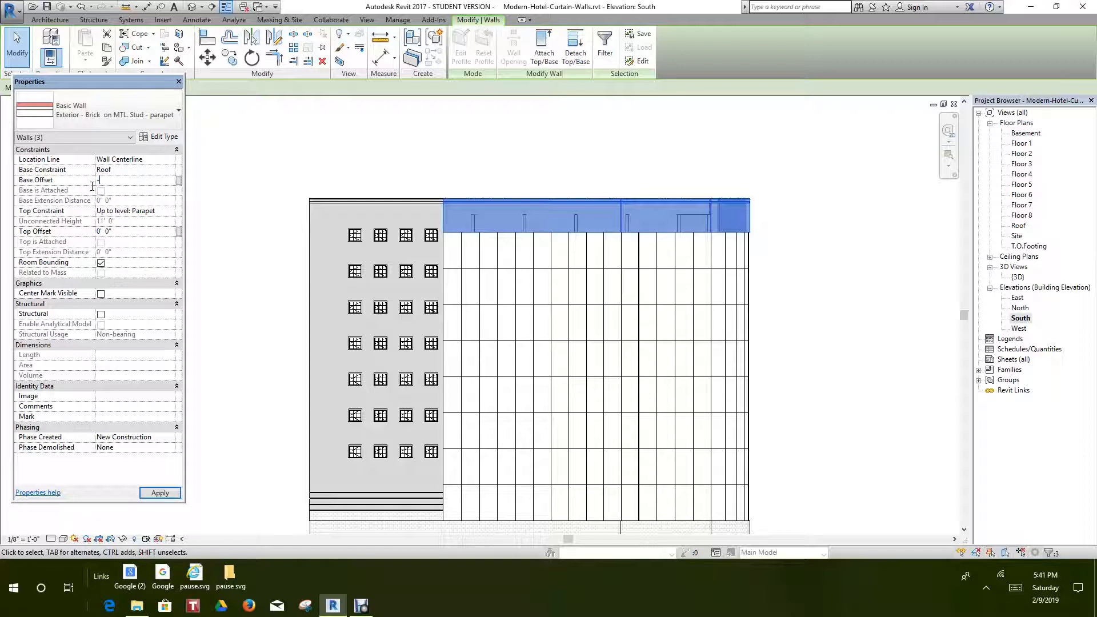
pyautogui.write('2\'  0"')
pyautogui.click(269, 135)
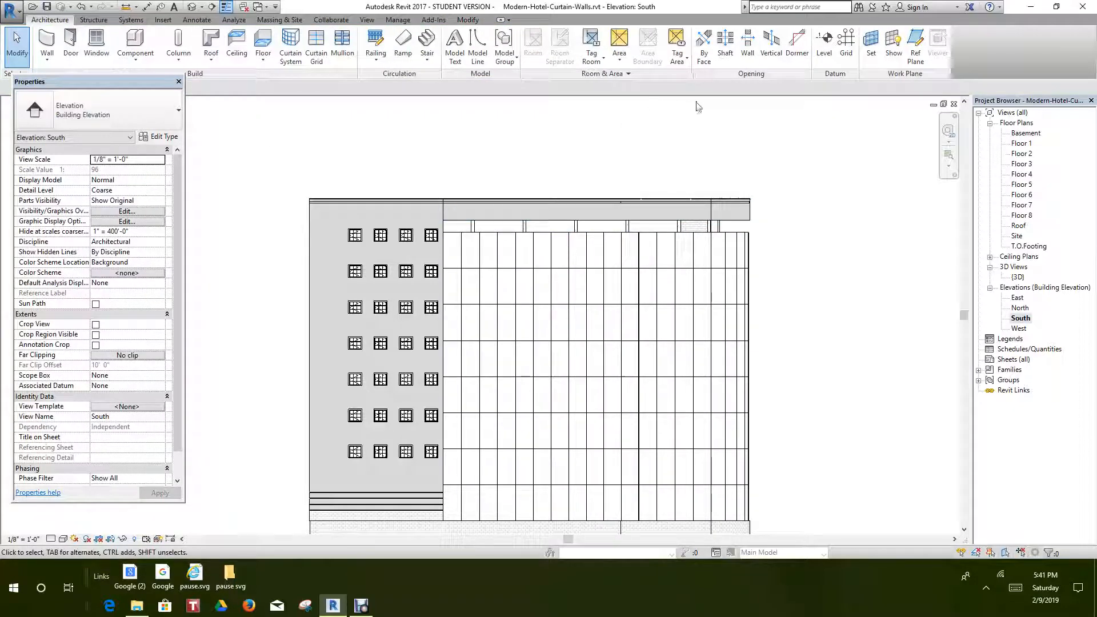
# - Select all Exterior Glazing curtain walls visible in the view and set their Top Offset to -2' 0"
pyautogui.moveTo(707, 112); pyautogui.dragTo(712, 114, button='middle')
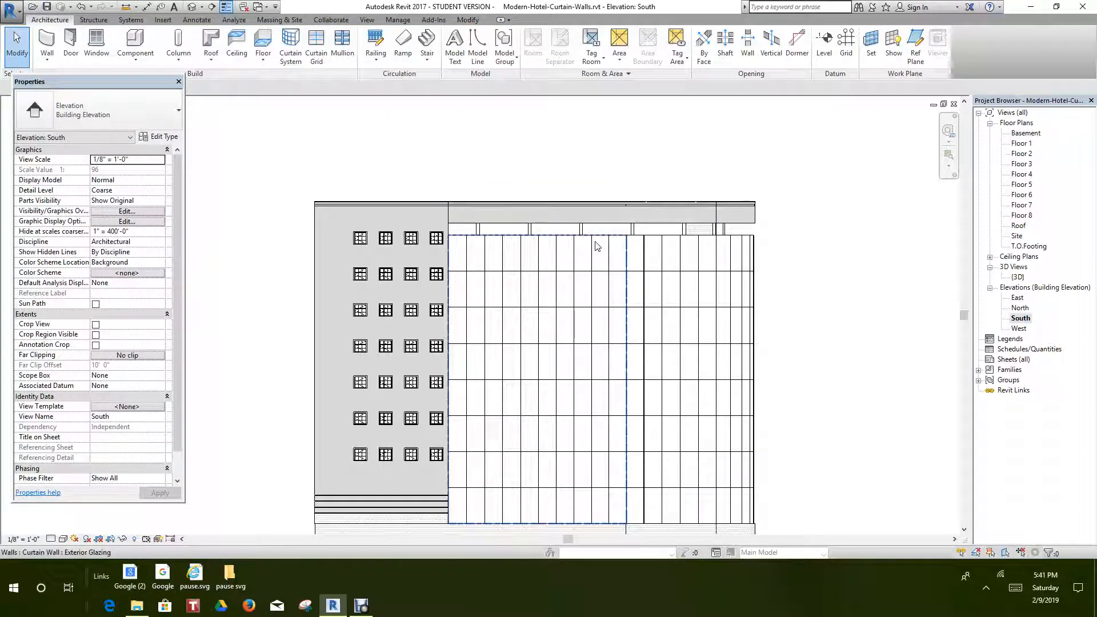
pyautogui.scroll(2, 595, 243)
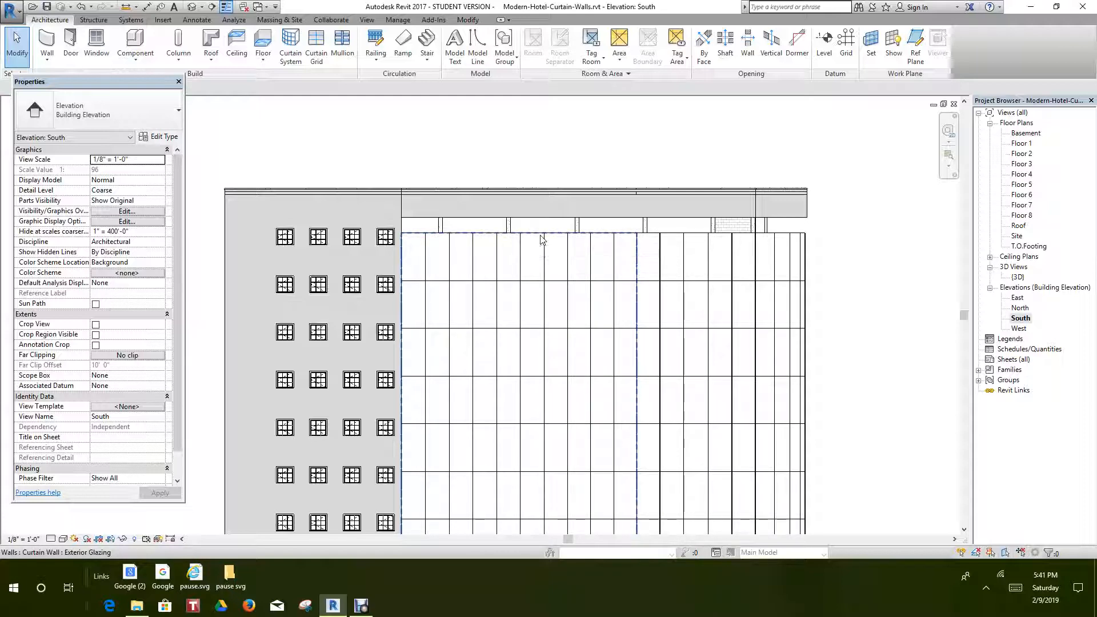
pyautogui.click(542, 239)
pyautogui.rightClick(548, 241)
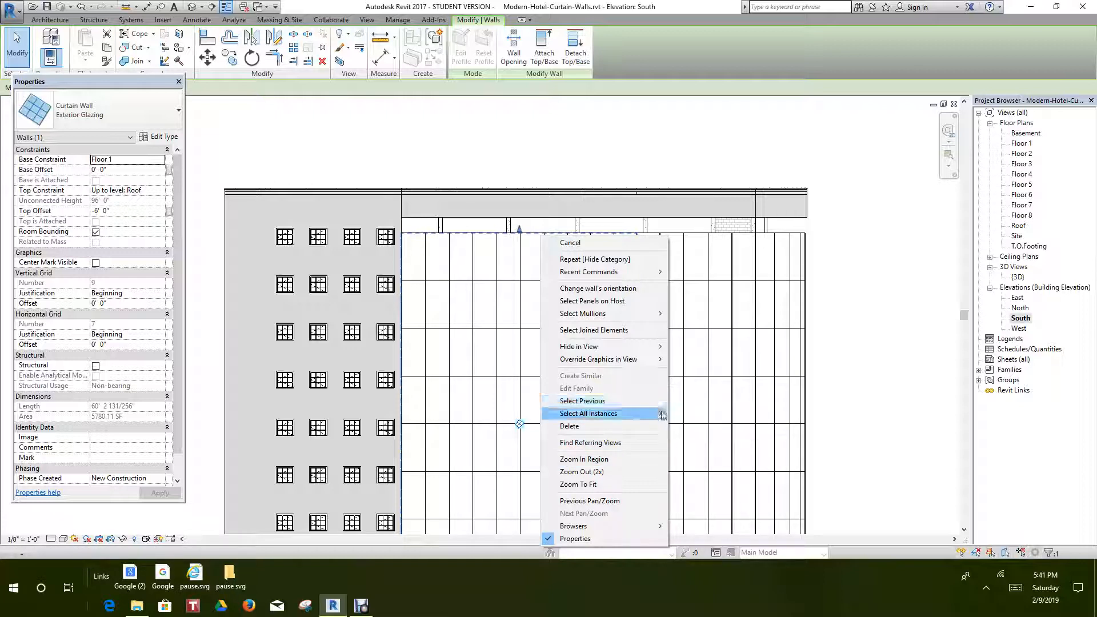
pyautogui.moveTo(664, 415)
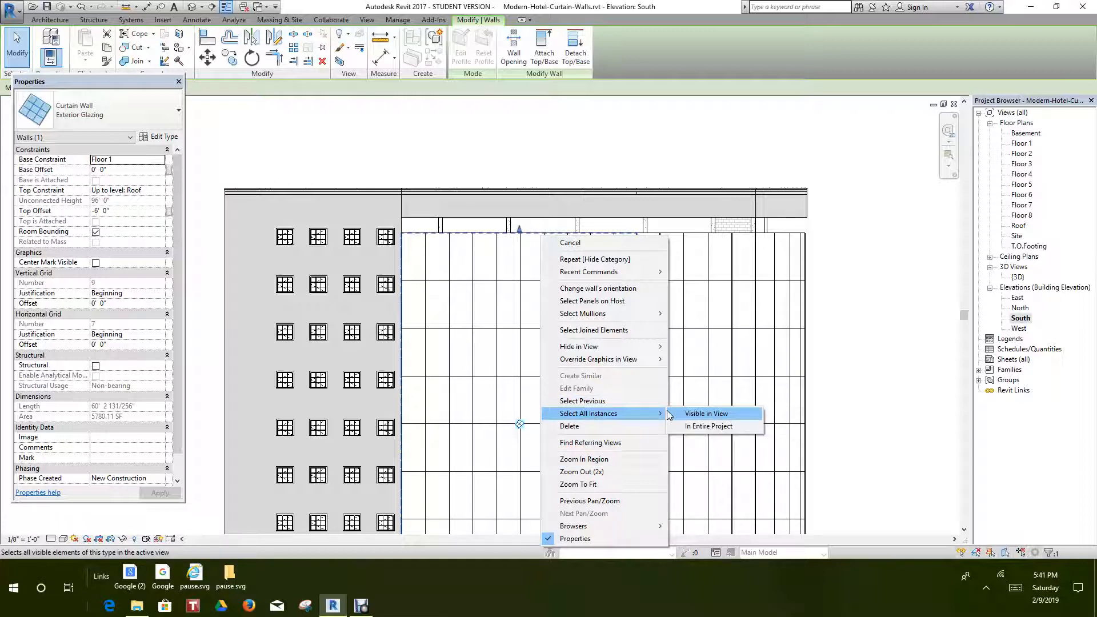
pyautogui.click(701, 415)
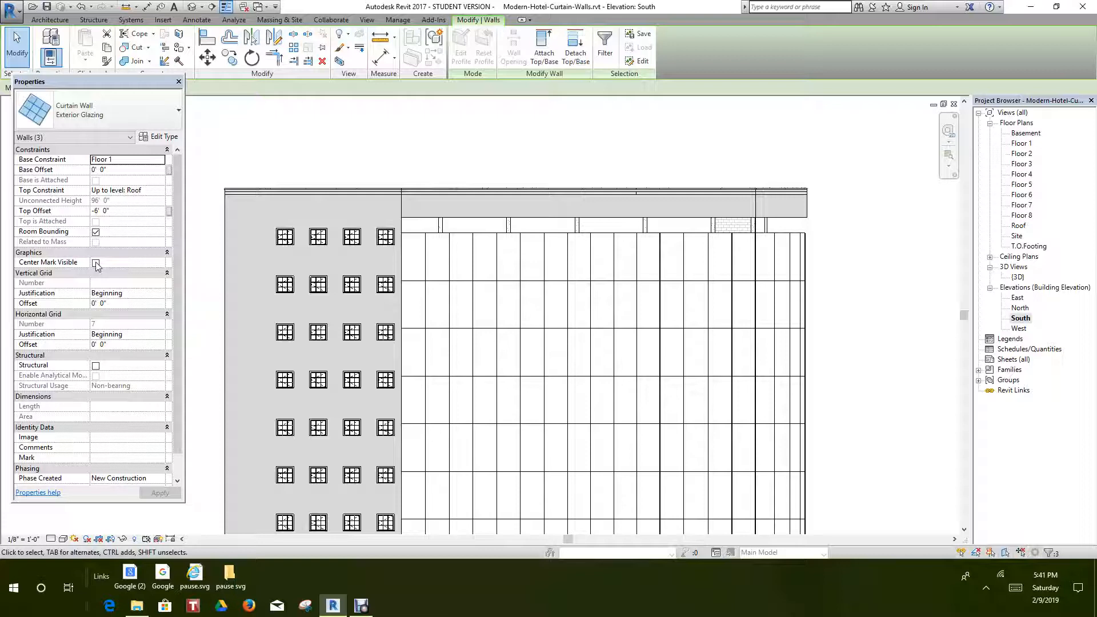
pyautogui.click(112, 214)
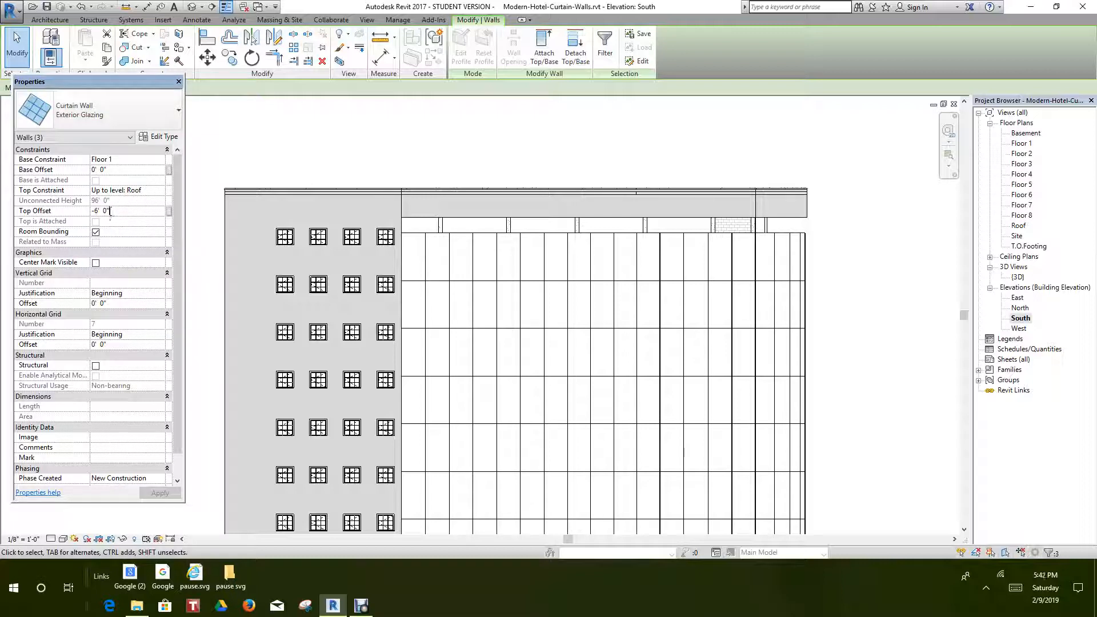
pyautogui.moveTo(112, 214); pyautogui.dragTo(93, 214)
pyautogui.write('-2')
pyautogui.press('Return')
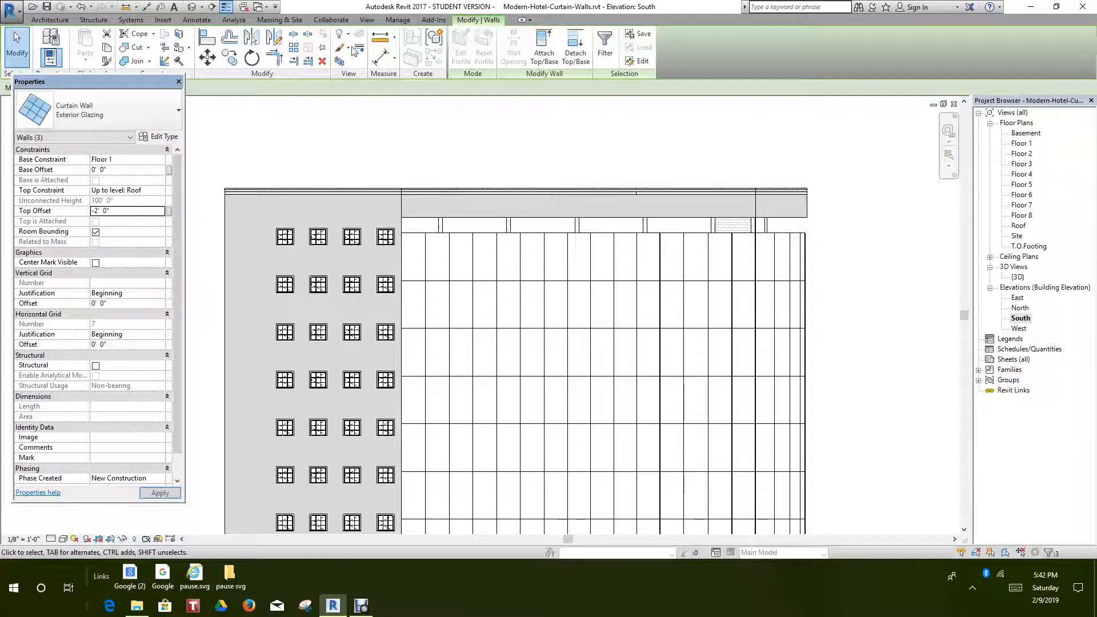
pyautogui.click(651, 181)
# - Examine how the raised curtain walls meet the parapet walls and how their horizontal grid lines are spaced
pyautogui.scroll(3, 829, 246)
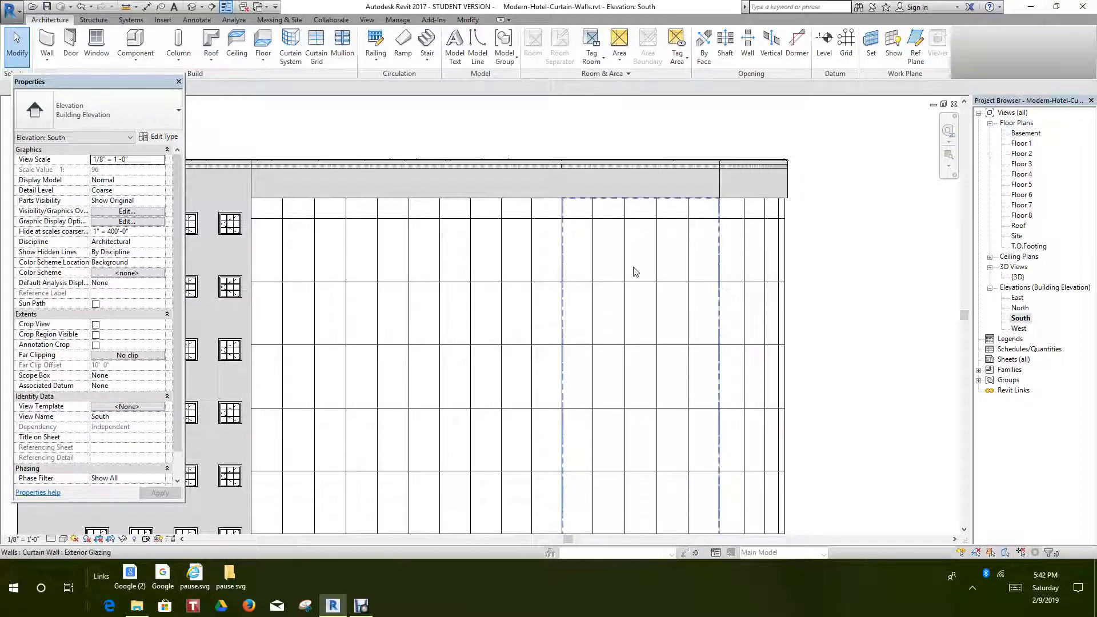
pyautogui.scroll(-2, 636, 269)
pyautogui.scroll(-2, 536, 210)
pyautogui.moveTo(547, 233); pyautogui.dragTo(536, 194, button='middle')
pyautogui.scroll(2, 529, 189)
pyautogui.scroll(1, 525, 180)
pyautogui.scroll(-1, 525, 180)
pyautogui.scroll(-1, 557, 215)
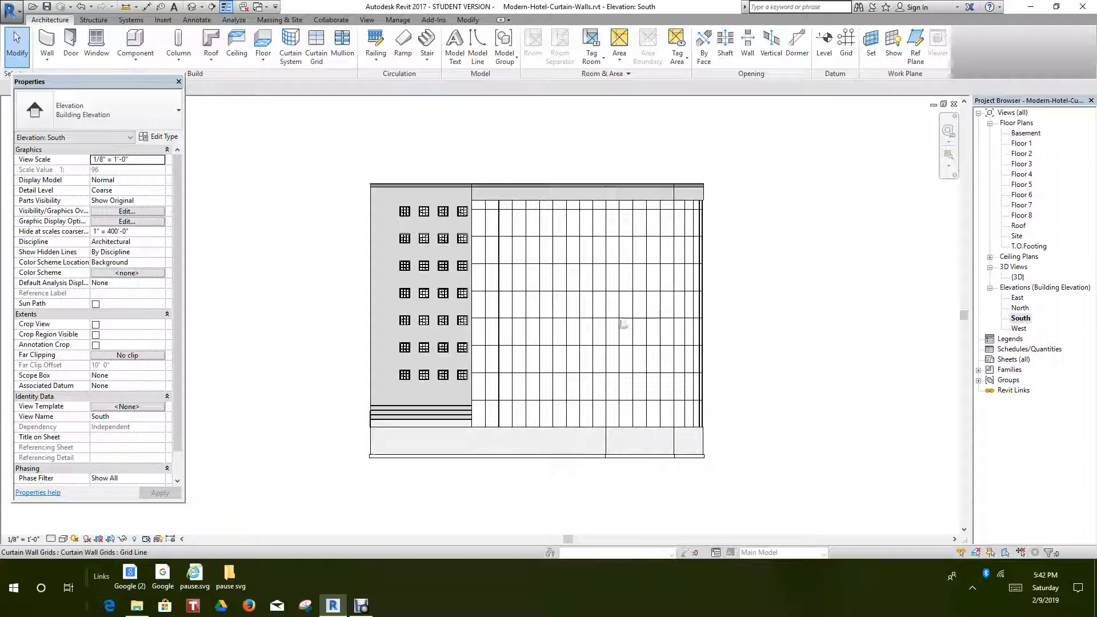
# - Select all Exterior Glazing curtain walls in the entire project and set their Horizontal Grid Offset to 4' 0"
pyautogui.scroll(1, 515, 204)
pyautogui.scroll(1, 516, 204)
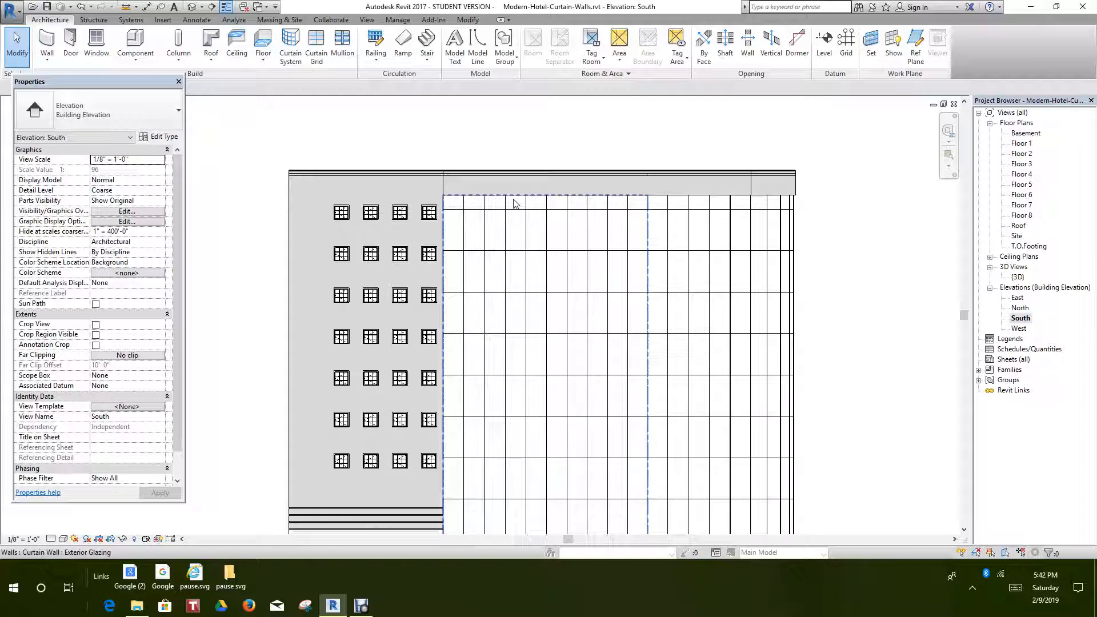
pyautogui.click(515, 204)
pyautogui.rightClick(514, 201)
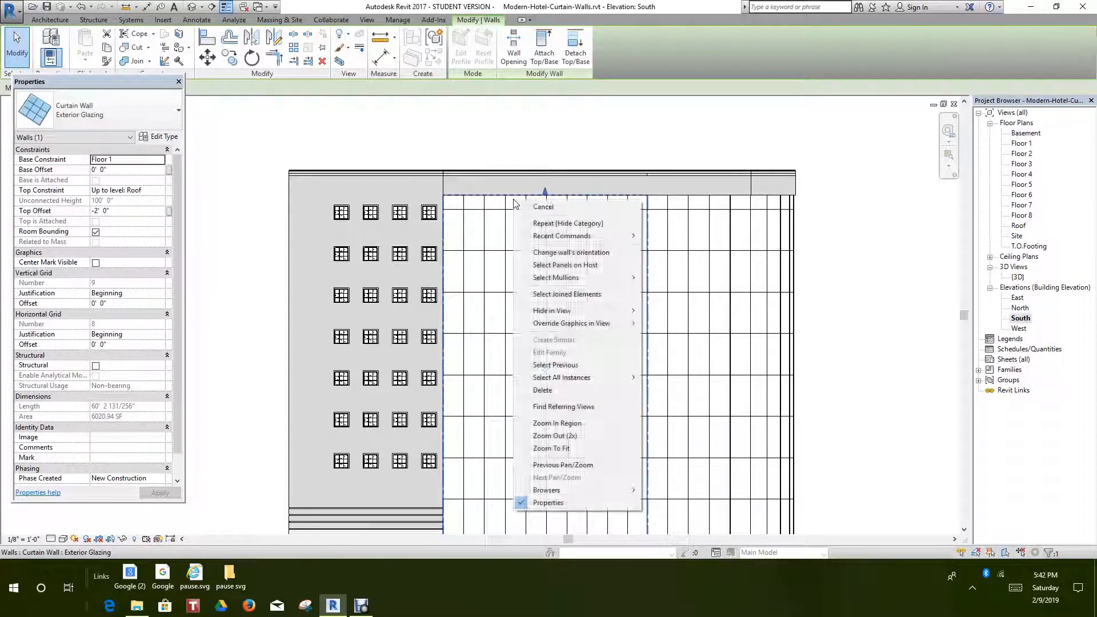
pyautogui.moveTo(557, 330)
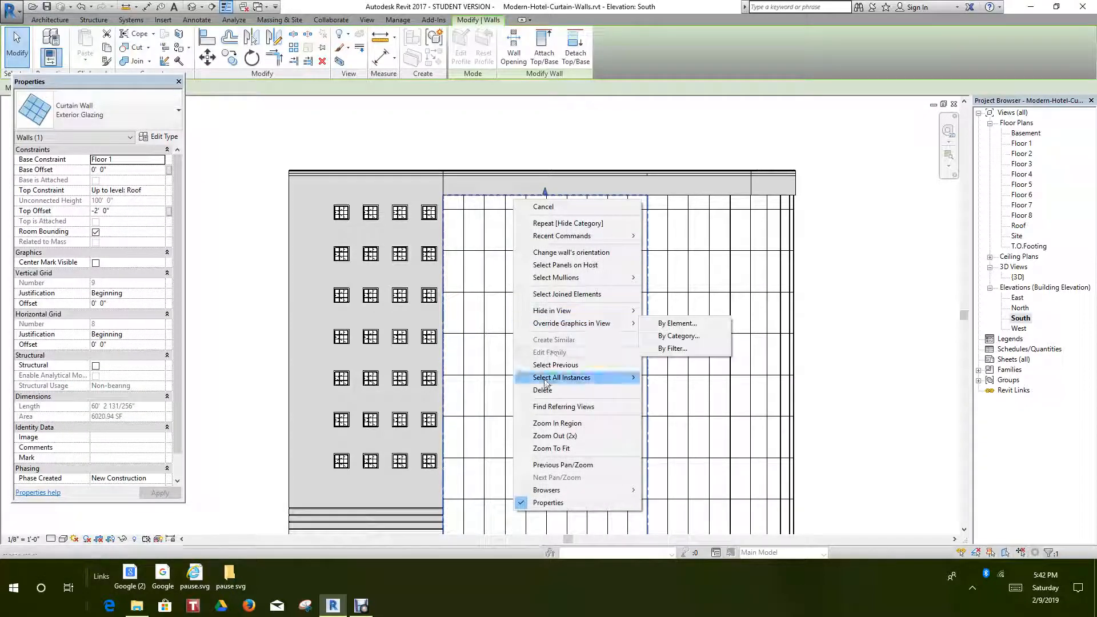
pyautogui.moveTo(580, 385)
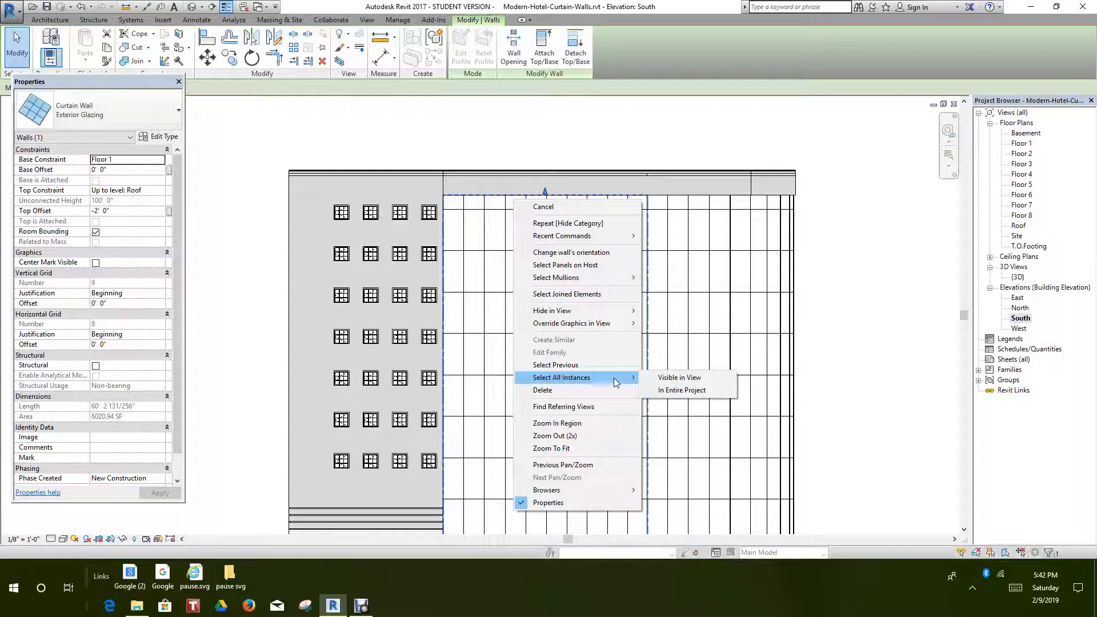
pyautogui.click(685, 391)
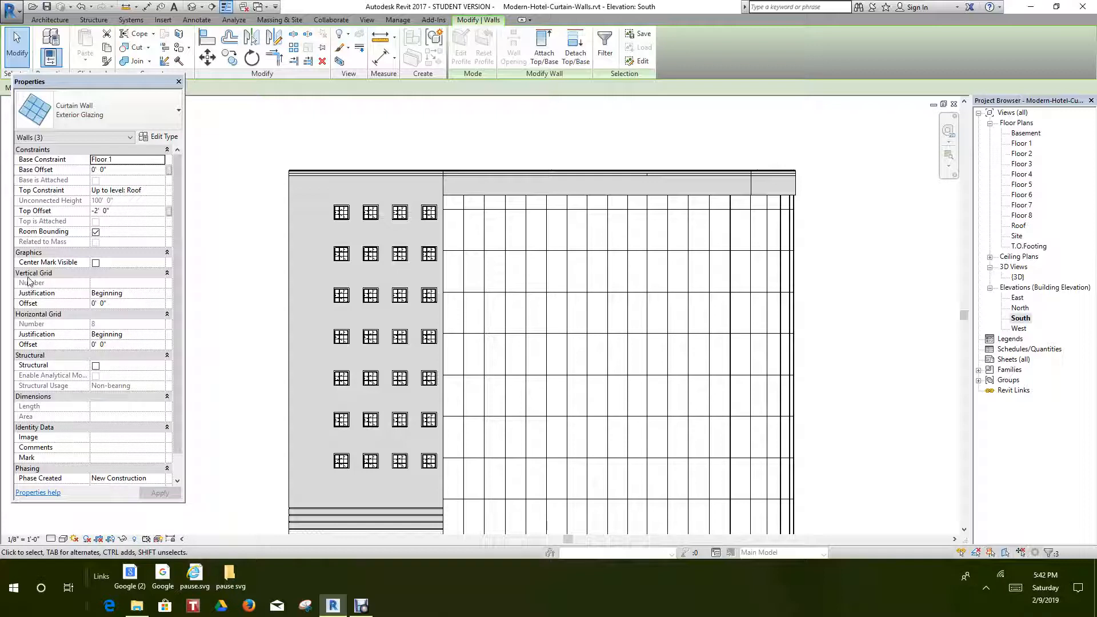
pyautogui.click(116, 344)
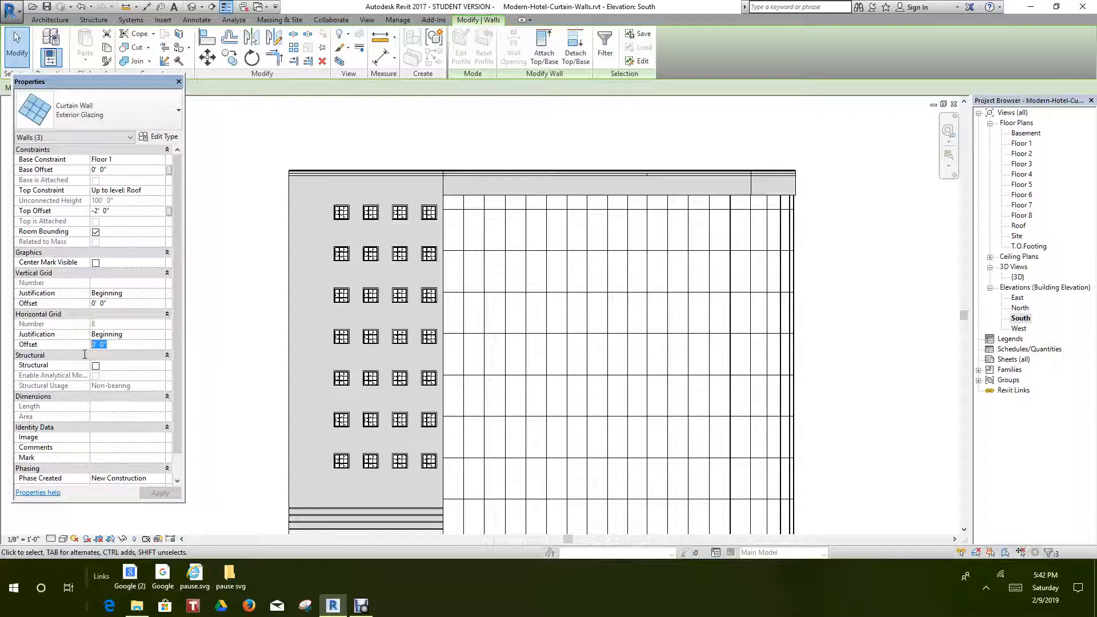
pyautogui.write('4')
pyautogui.press('Return')
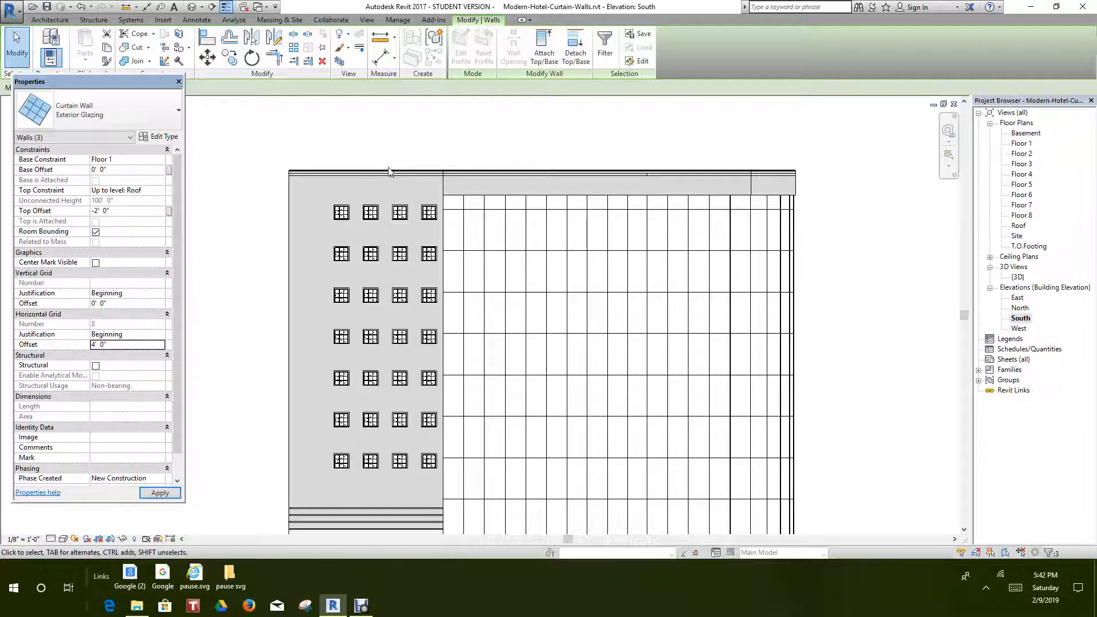
# - Clear the curtain wall selection and examine how the horizontal grid lines relate to the window rows and parapet across the facade
pyautogui.click(428, 132)
pyautogui.scroll(-3, 591, 231)
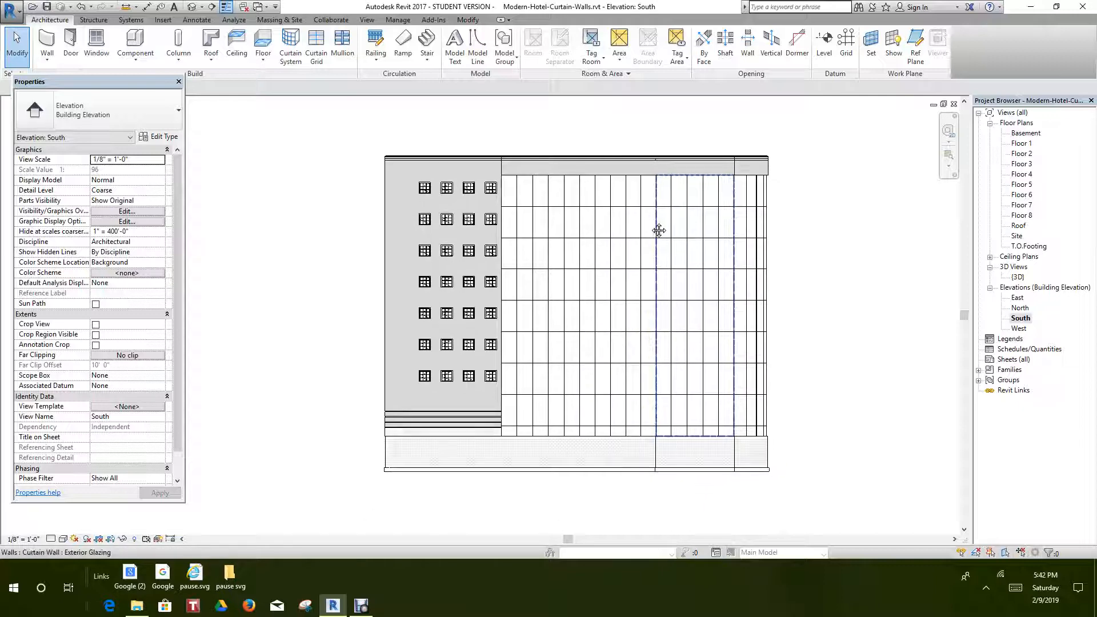
pyautogui.moveTo(588, 292); pyautogui.dragTo(583, 255, button='middle')
pyautogui.scroll(2, 475, 414)
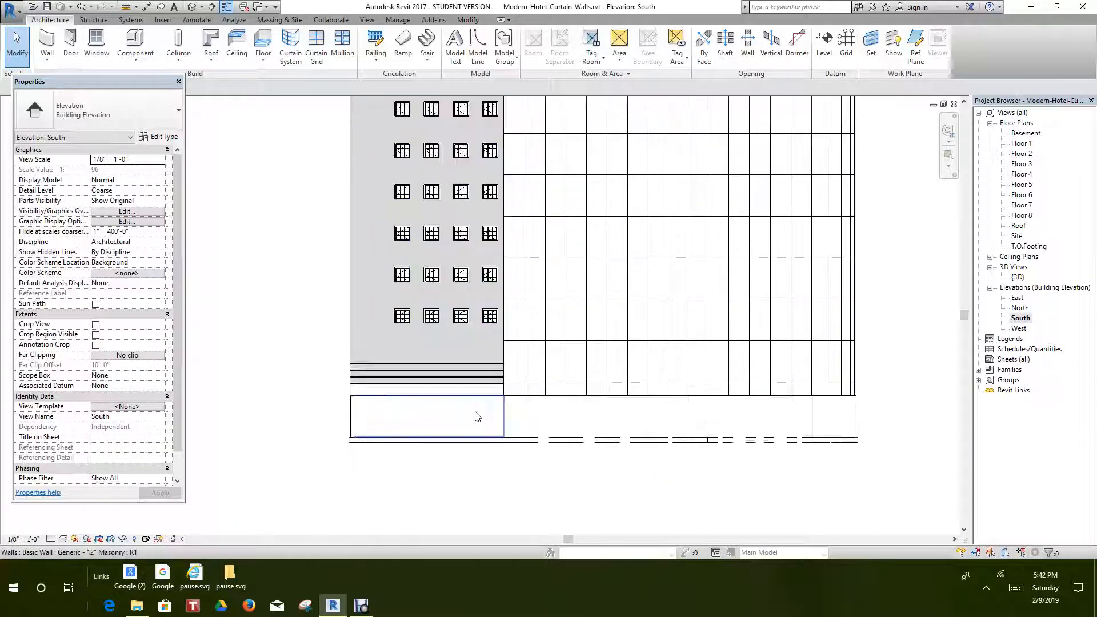
pyautogui.scroll(-2, 492, 412)
pyautogui.moveTo(502, 412); pyautogui.dragTo(502, 415, button='middle')
pyautogui.moveTo(534, 342); pyautogui.dragTo(517, 387, button='middle')
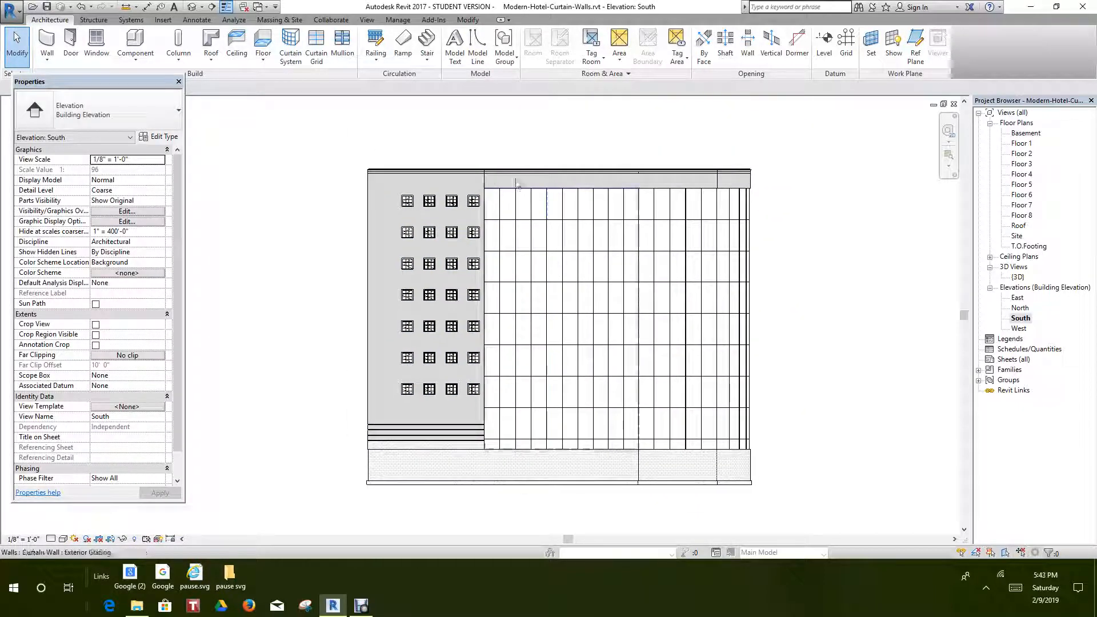
pyautogui.scroll(5, 498, 188)
pyautogui.moveTo(529, 243); pyautogui.dragTo(534, 205, button='middle')
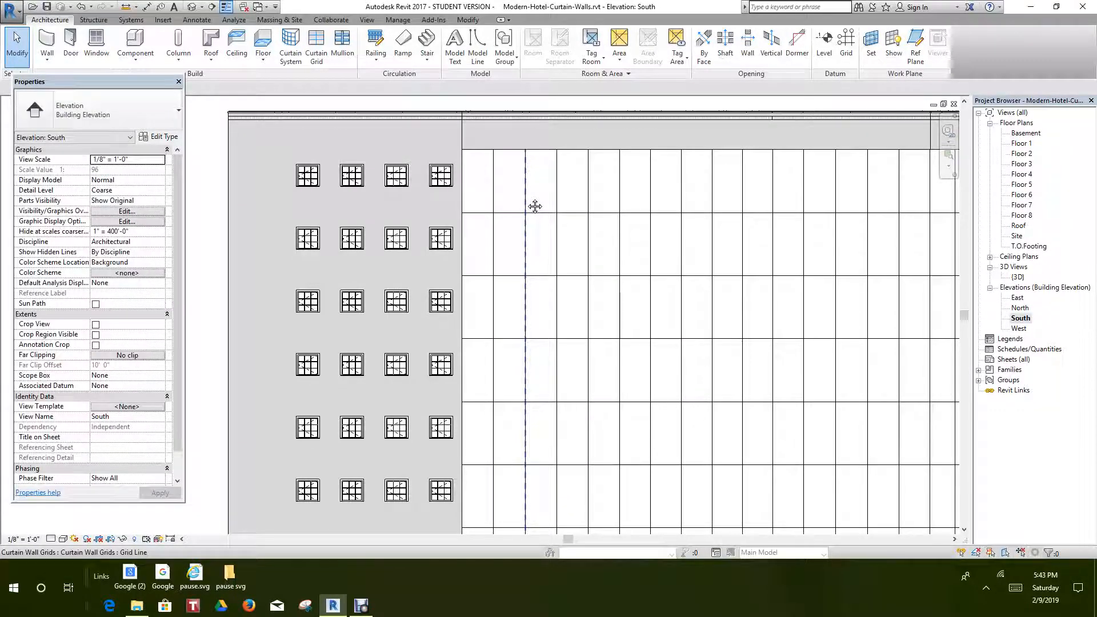
pyautogui.scroll(-2, 400, 306)
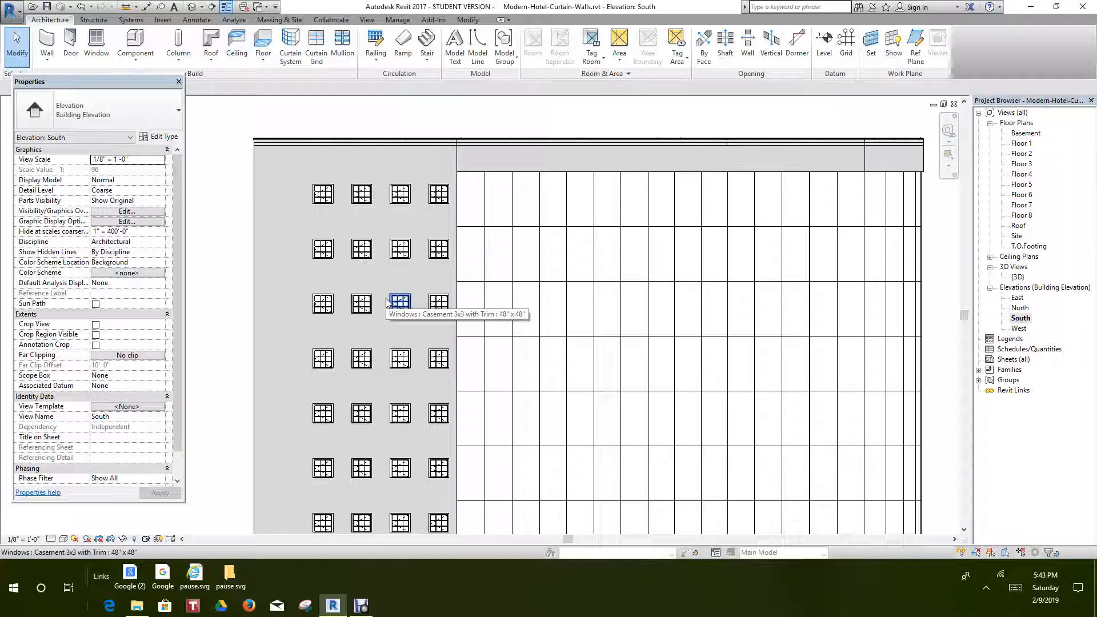
pyautogui.scroll(-1, 521, 333)
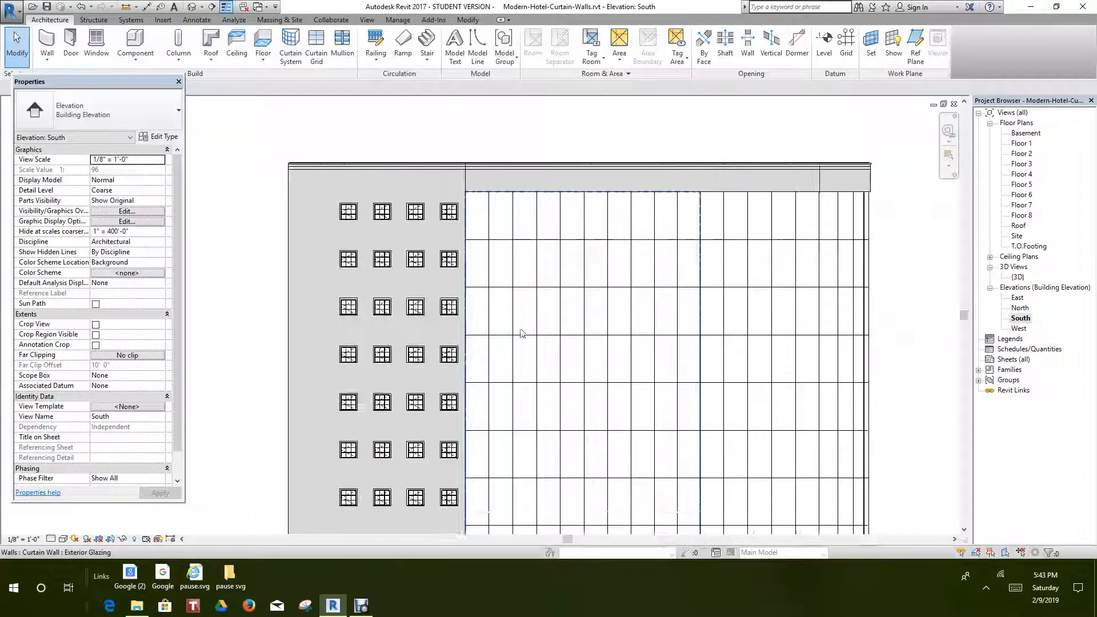
# - Examine the base of the first curtain wall, where its lowest horizontal grid line meets the adjoining brick wall's bands
pyautogui.moveTo(528, 330); pyautogui.dragTo(486, 229, button='middle')
pyautogui.scroll(1, 446, 477)
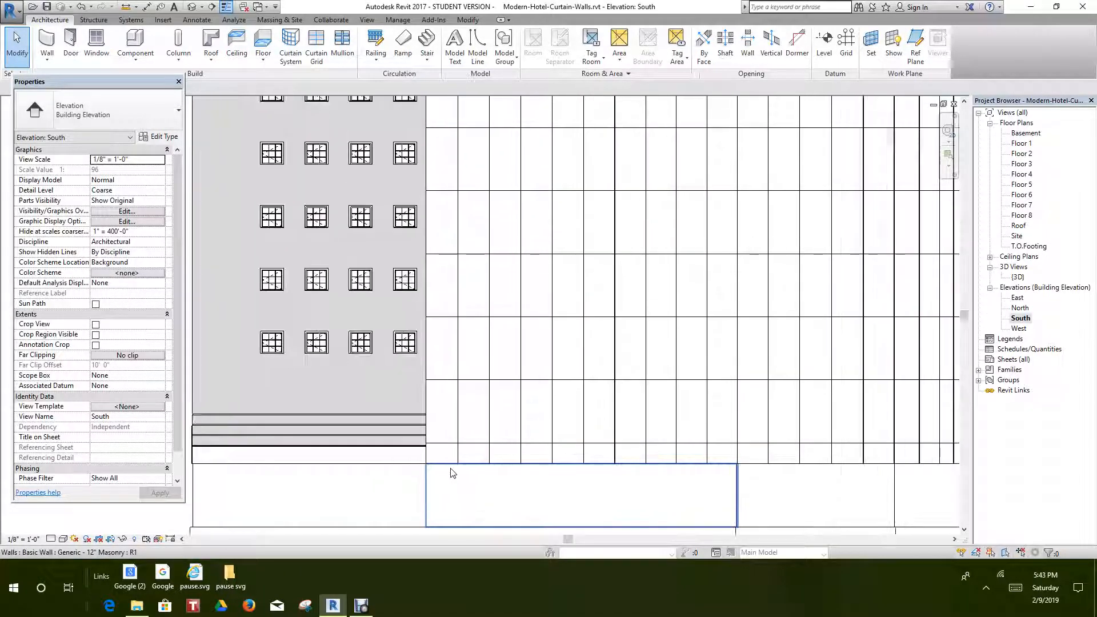
pyautogui.moveTo(466, 471); pyautogui.dragTo(483, 393, button='middle')
pyautogui.scroll(-1, 463, 468)
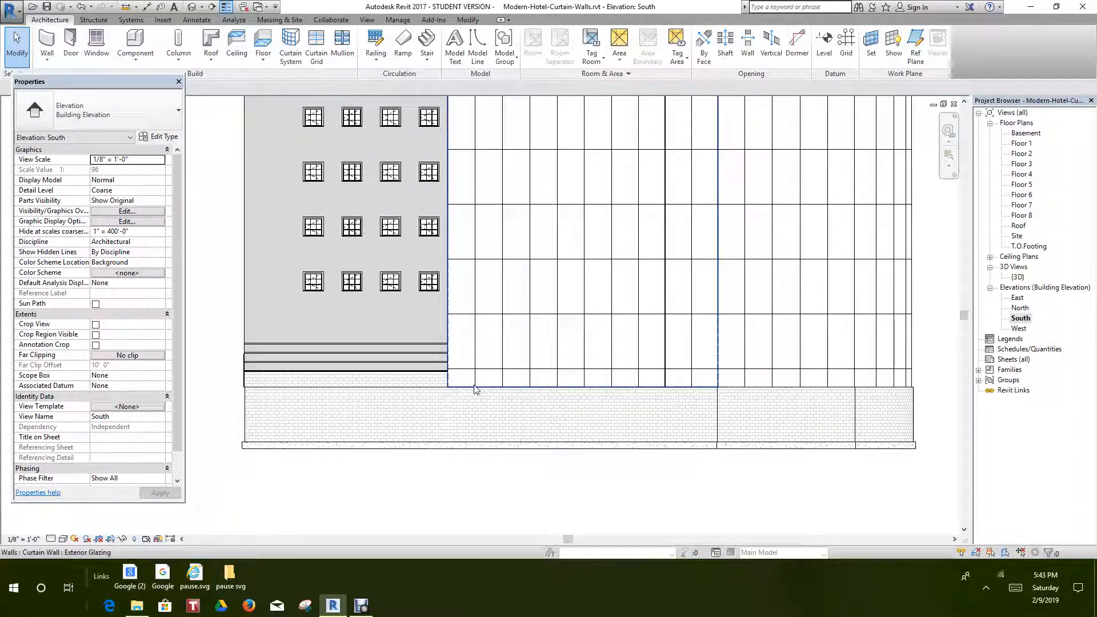
pyautogui.scroll(2, 474, 387)
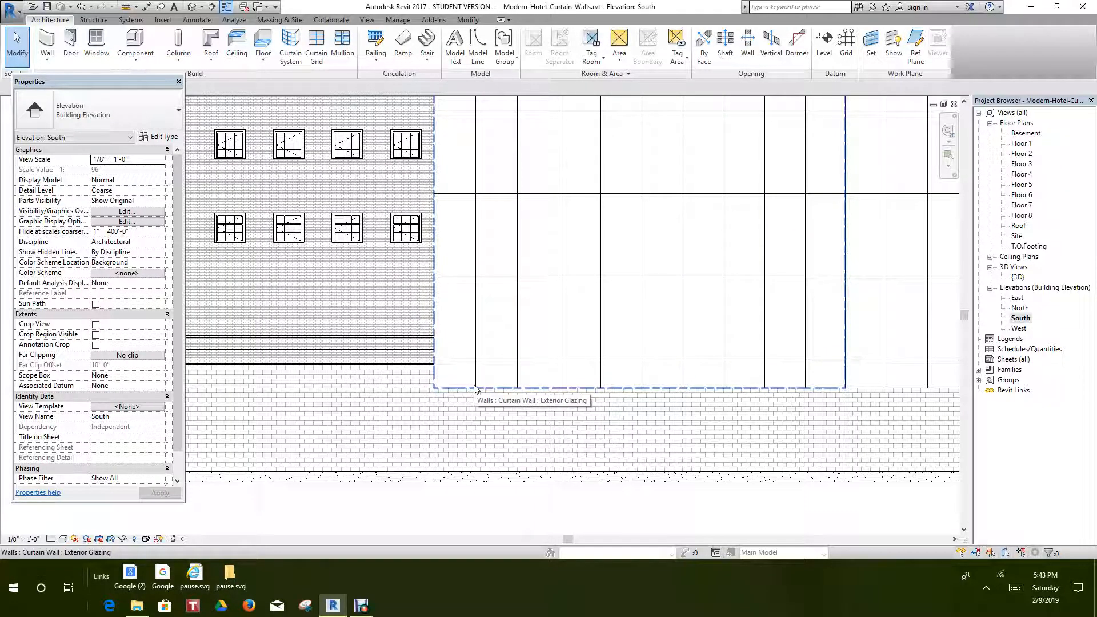
pyautogui.moveTo(471, 387); pyautogui.dragTo(446, 379, button='middle')
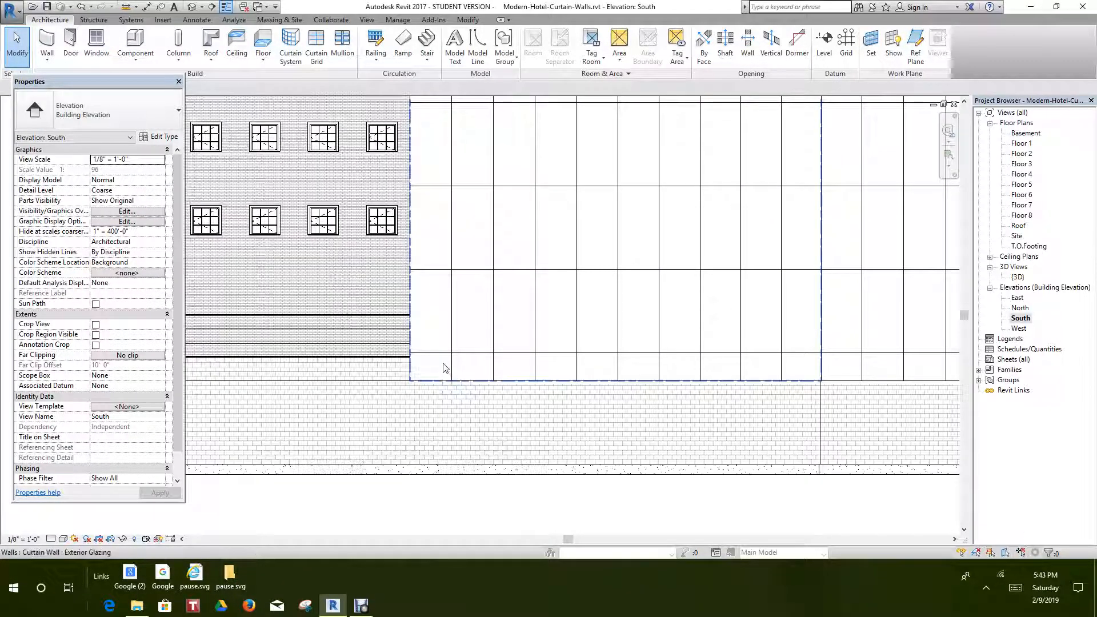
pyautogui.scroll(-1, 444, 366)
pyautogui.scroll(1, 473, 360)
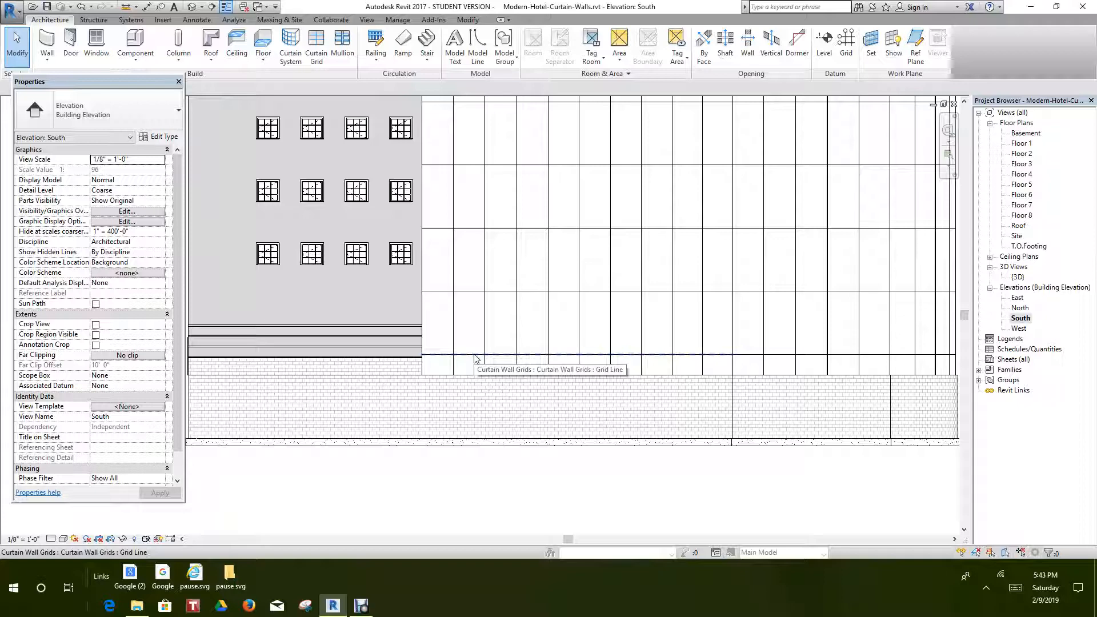
# - Unpin the lowest horizontal grid line of the curtain wall adjoining the brick wall
pyautogui.scroll(3, 474, 358)
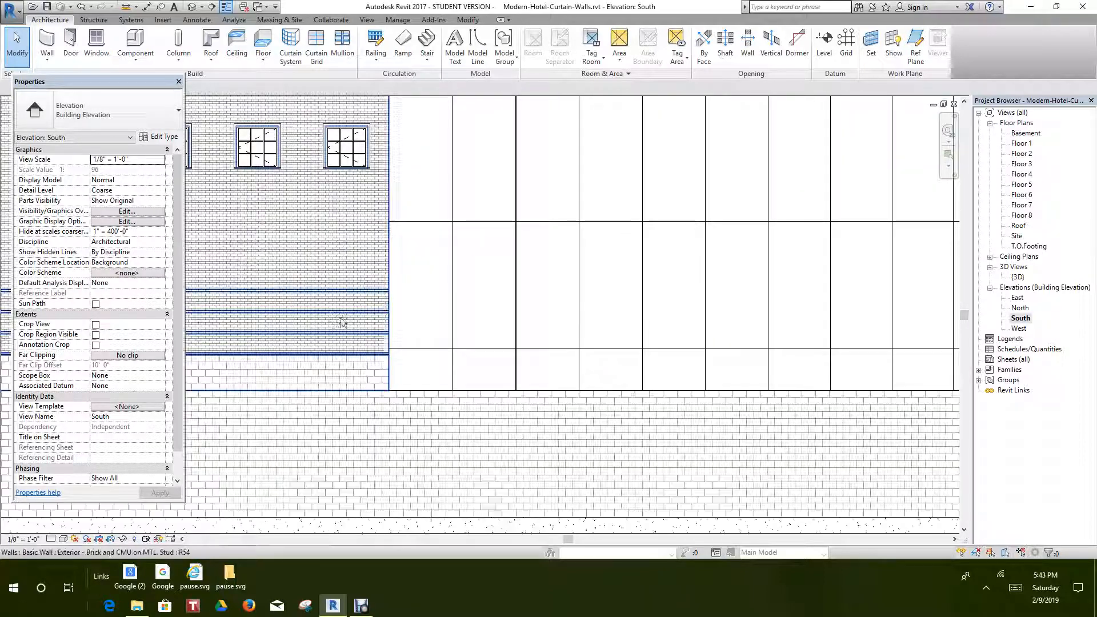
pyautogui.scroll(-2, 431, 373)
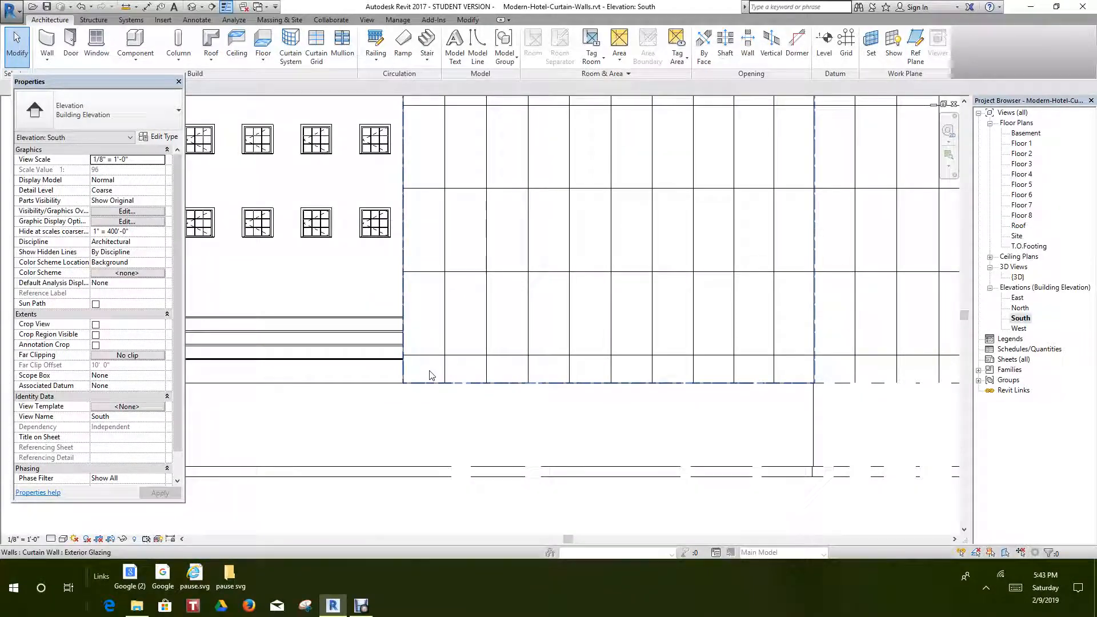
pyautogui.scroll(2, 421, 361)
pyautogui.scroll(-2, 402, 300)
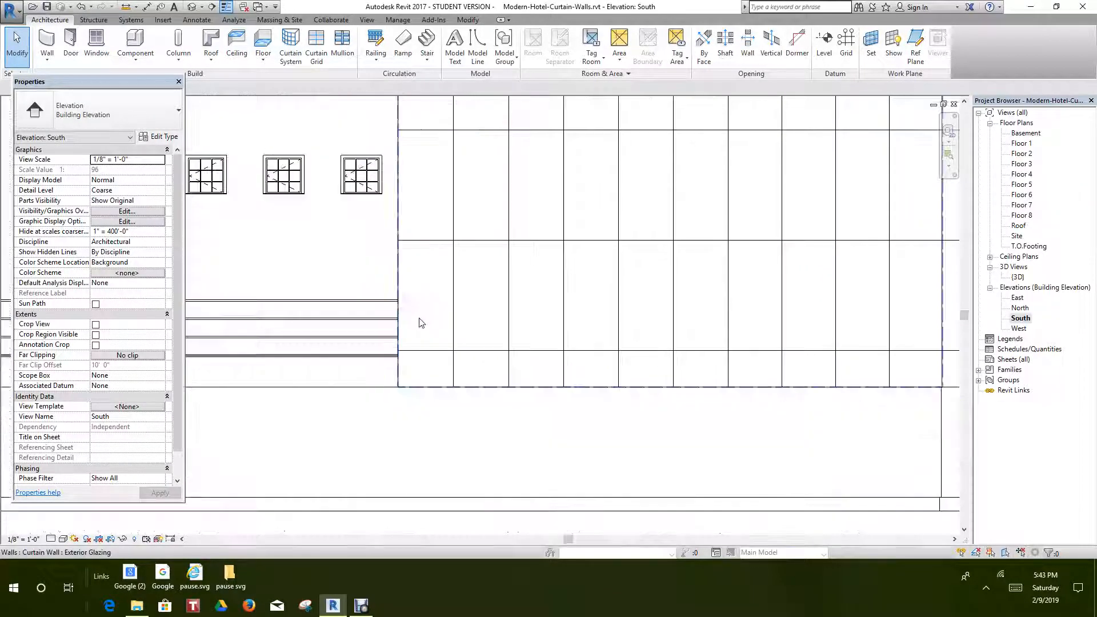
pyautogui.scroll(2, 448, 329)
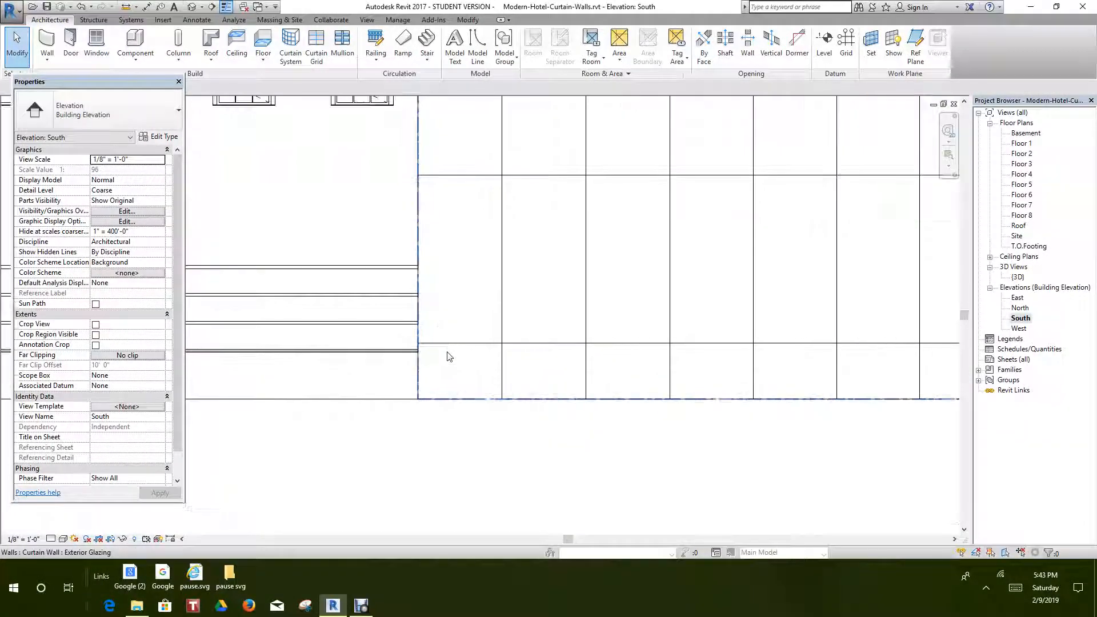
pyautogui.click(469, 344)
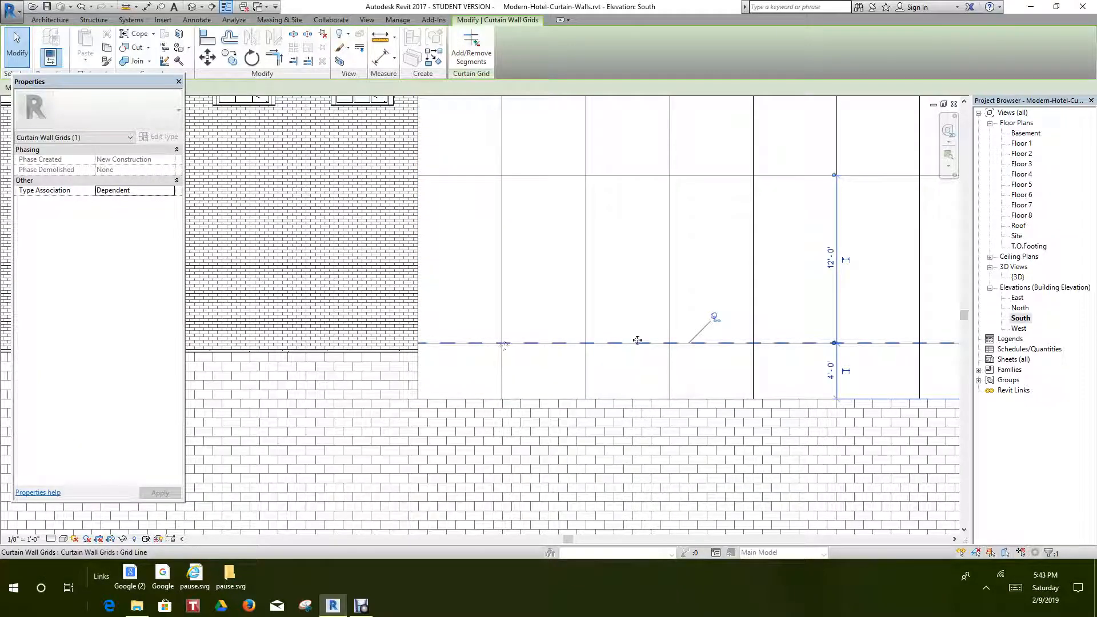
pyautogui.click(714, 317)
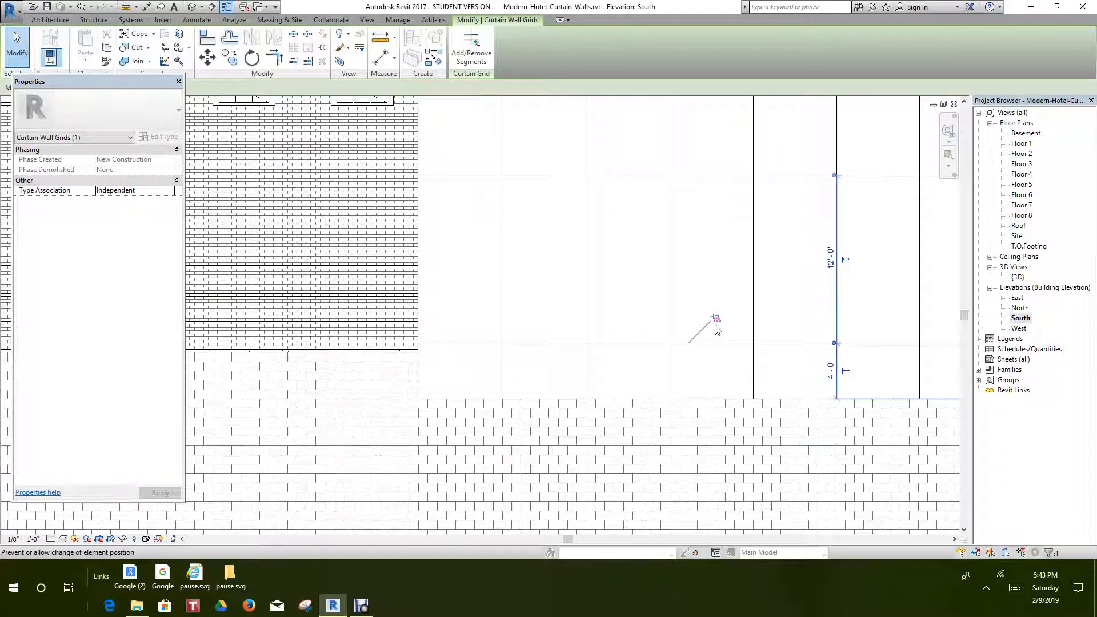
pyautogui.scroll(2, 467, 397)
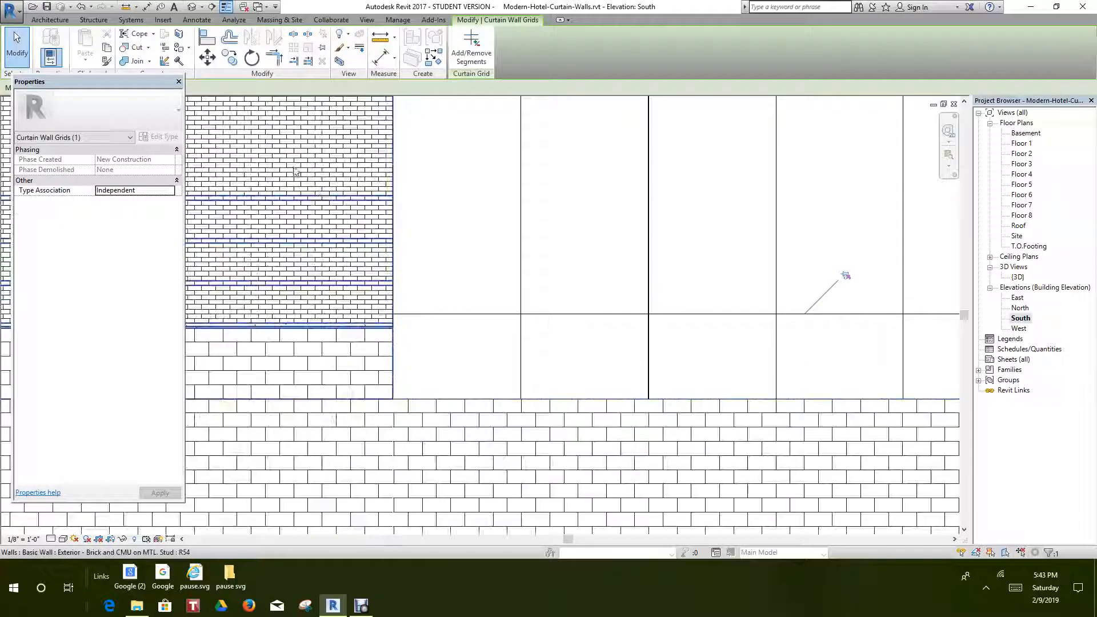
pyautogui.press('Escape')
# - Align the unpinned grid line with the upper edge of the lowest band on the adjoining brick wall
pyautogui.scroll(4, 417, 384)
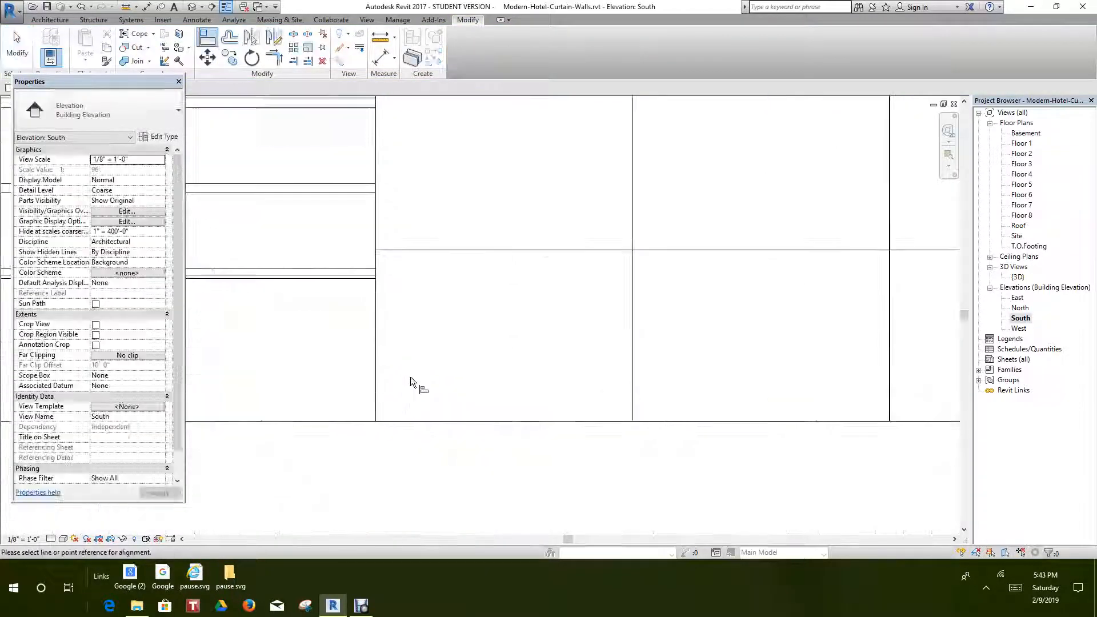
pyautogui.click(356, 250)
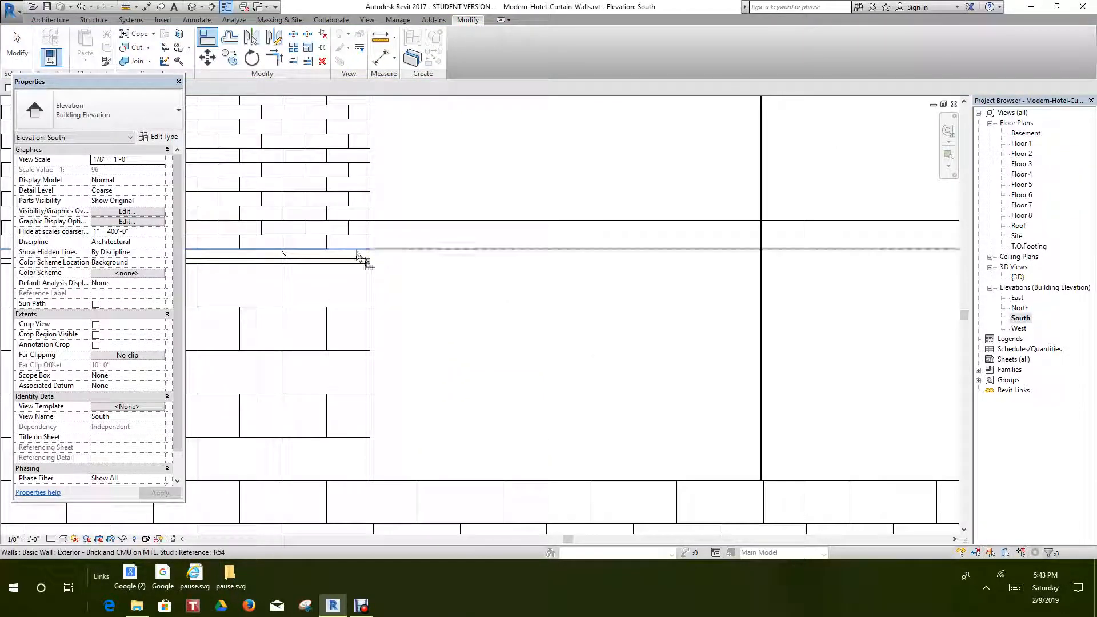
pyautogui.click(413, 221)
pyautogui.scroll(-3, 473, 280)
pyautogui.scroll(-3, 495, 277)
# - Leave the Align command and unpin the lowest horizontal grid line of the middle curtain wall
pyautogui.moveTo(564, 323); pyautogui.dragTo(382, 284, button='middle')
pyautogui.moveTo(656, 264); pyautogui.dragTo(533, 263, button='middle')
pyautogui.scroll(2, 597, 406)
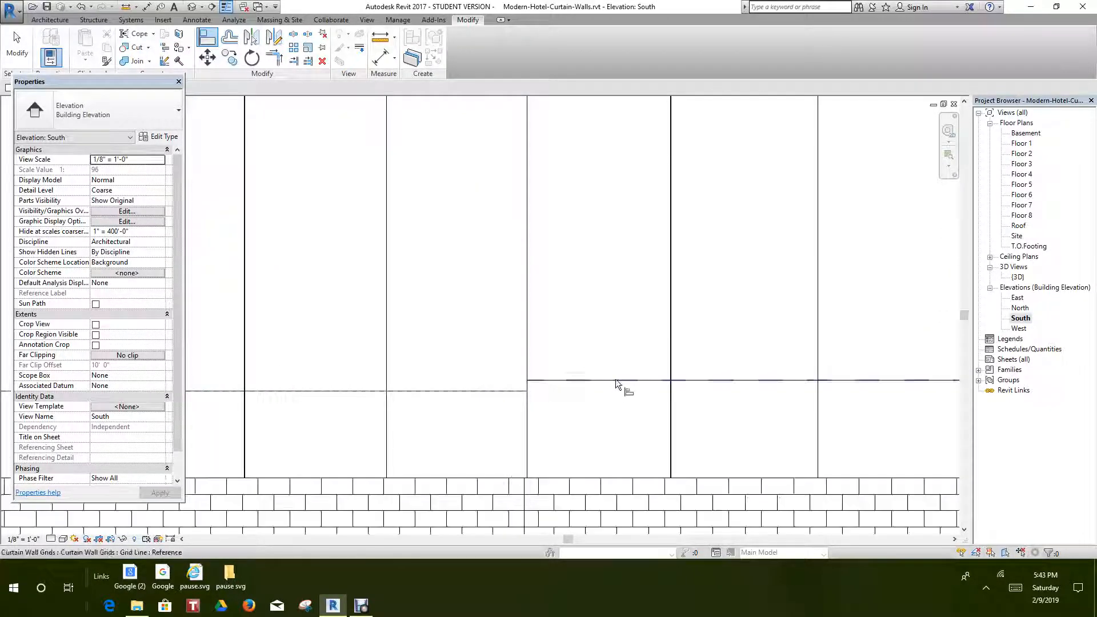
pyautogui.scroll(-3, 686, 382)
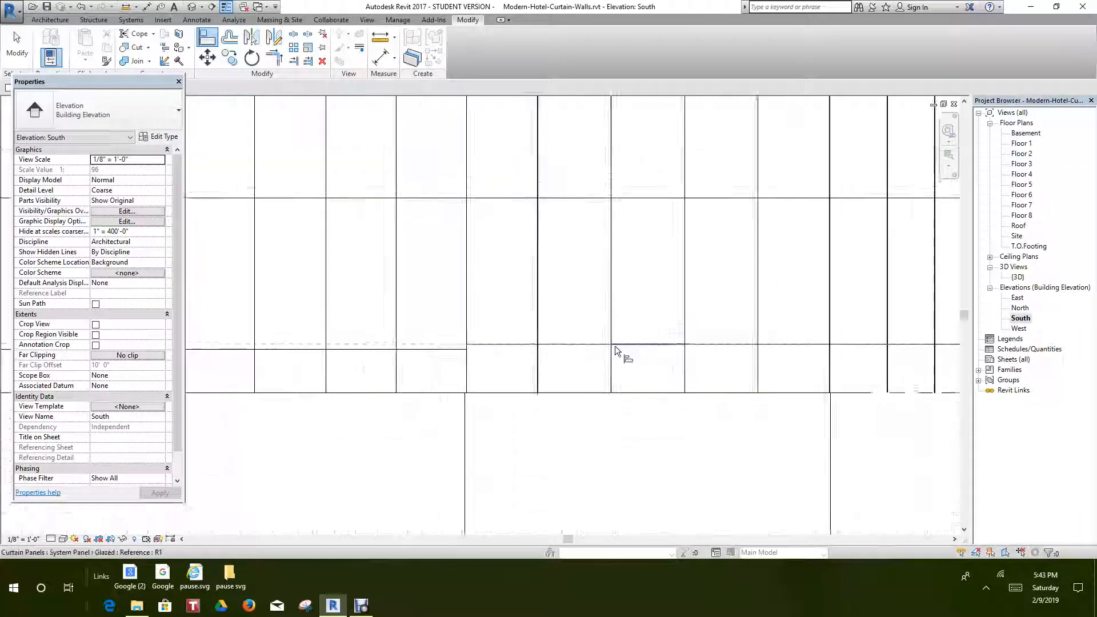
pyautogui.scroll(1, 435, 379)
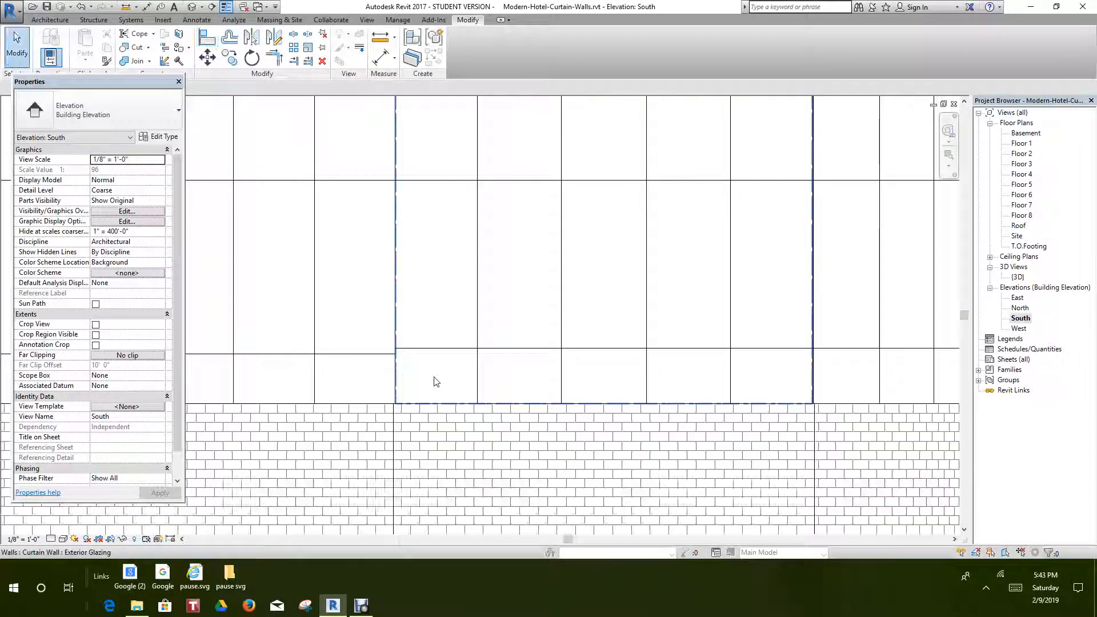
pyautogui.rightClick(437, 379)
pyautogui.click(474, 73)
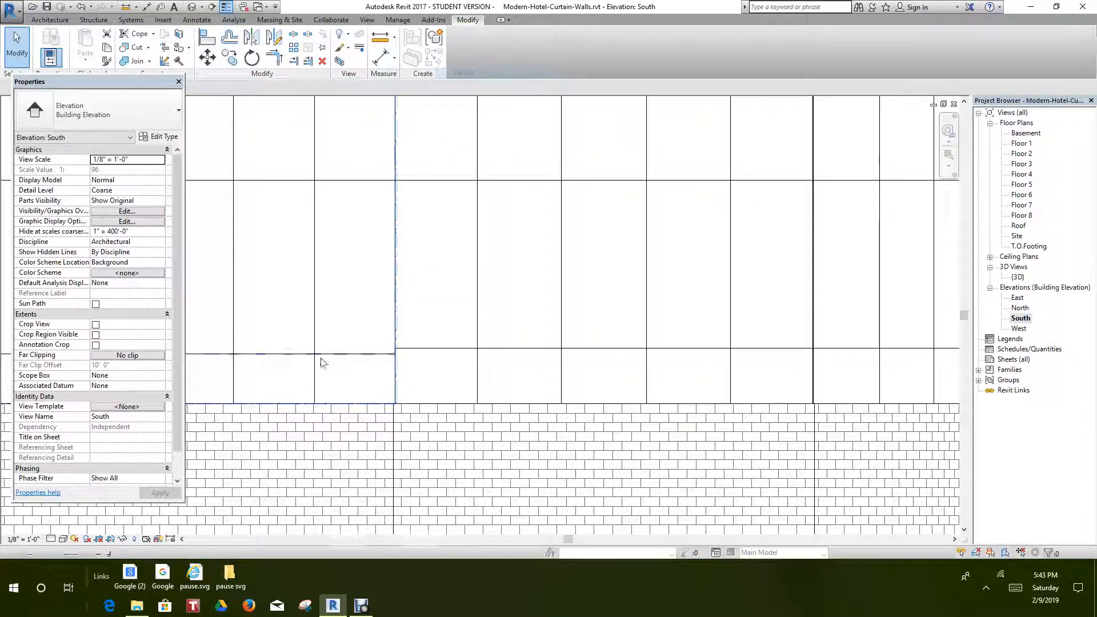
pyautogui.scroll(2, 318, 360)
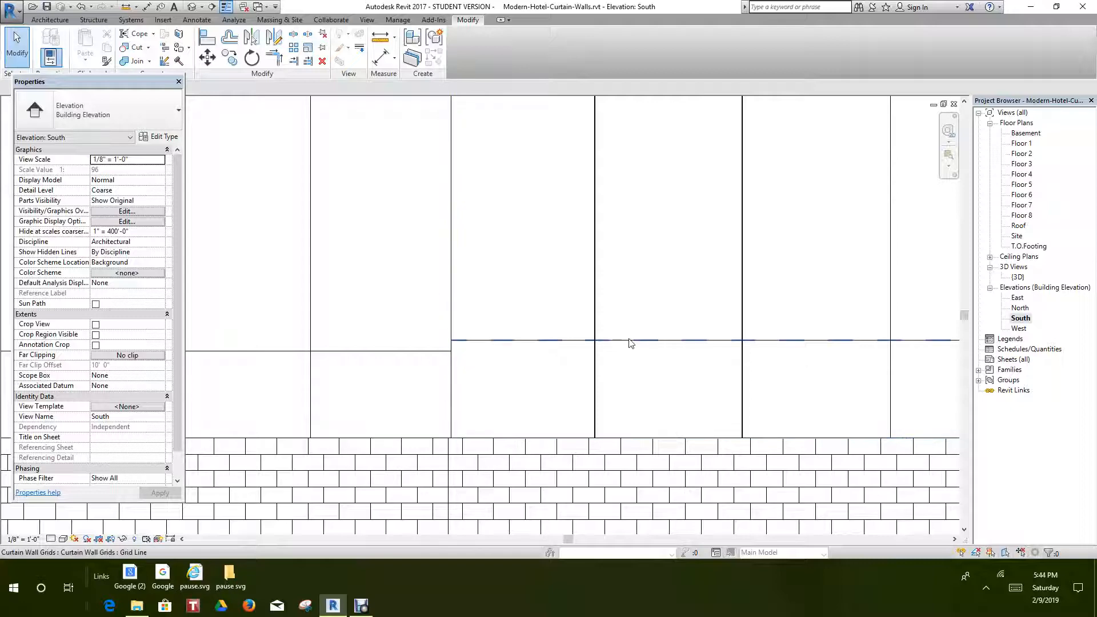
pyautogui.click(630, 343)
pyautogui.moveTo(795, 352); pyautogui.dragTo(761, 363, button='middle')
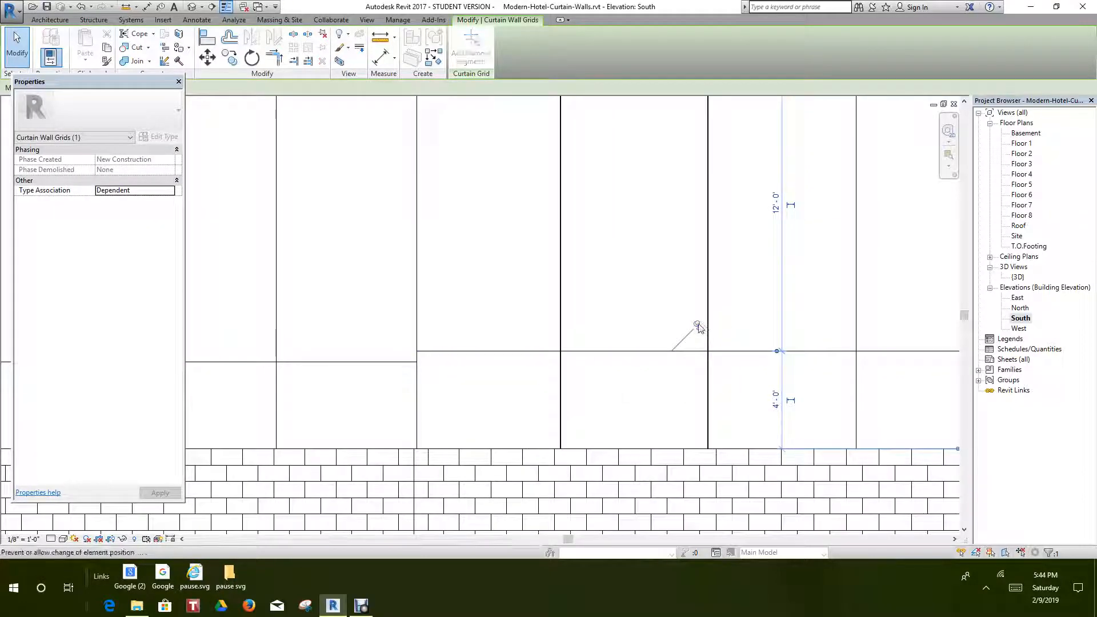
pyautogui.click(697, 325)
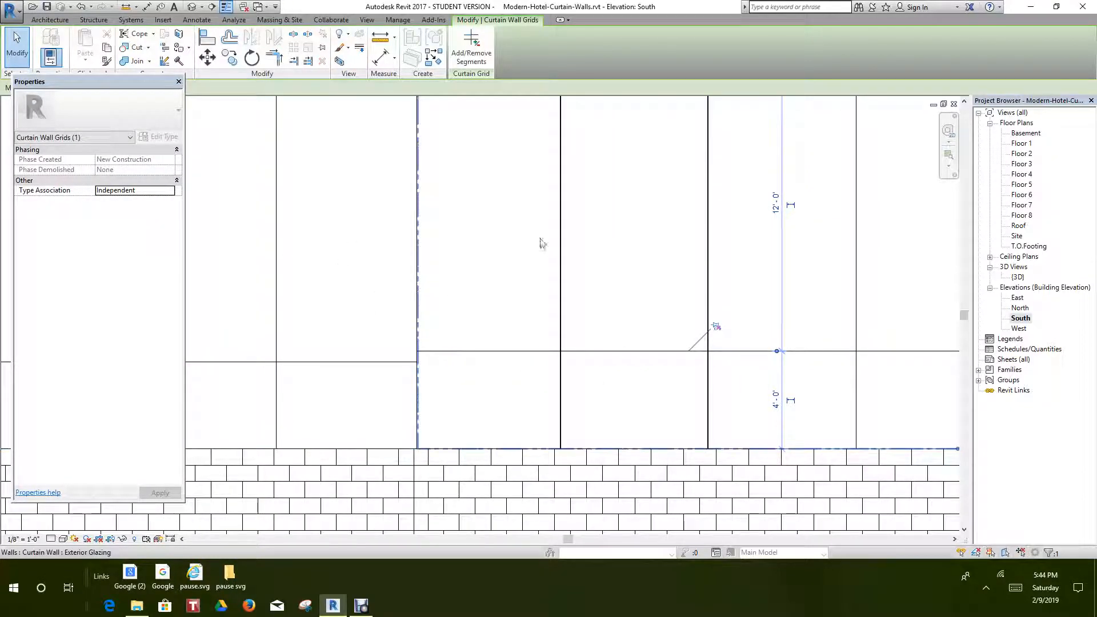
# - Align the middle curtain wall's lowest horizontal grid line with the lowered grid line of the first curtain wall
pyautogui.press('a')
pyautogui.press('l')
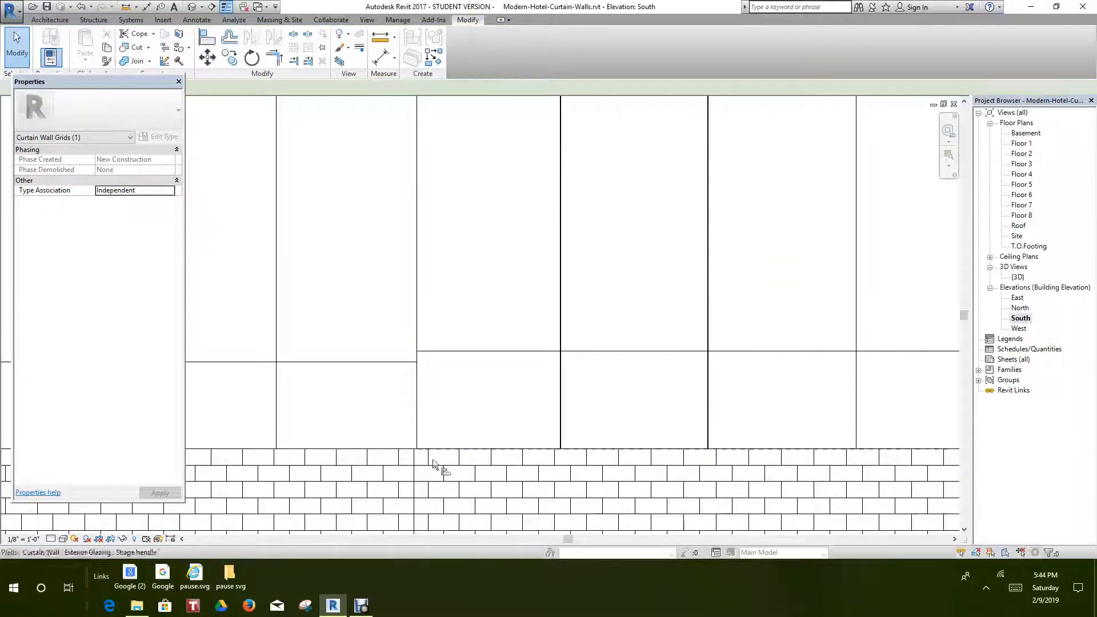
pyautogui.click(380, 366)
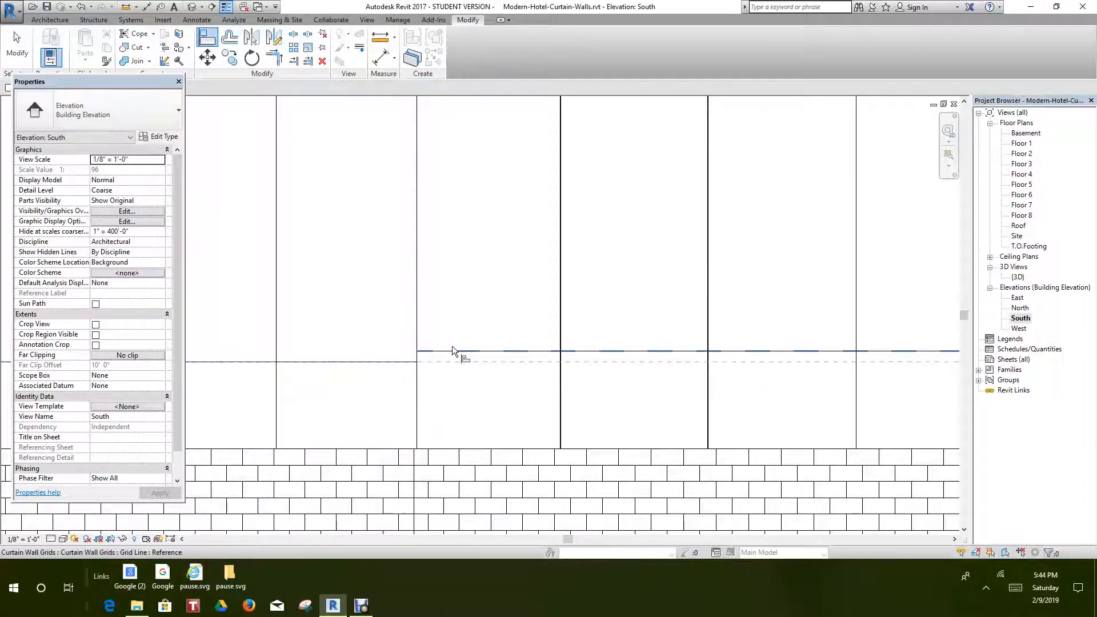
pyautogui.click(454, 350)
# - Unpin the lowest horizontal grid line of the third curtain wall, at the far end of the facade
pyautogui.scroll(-2, 553, 346)
pyautogui.scroll(3, 728, 383)
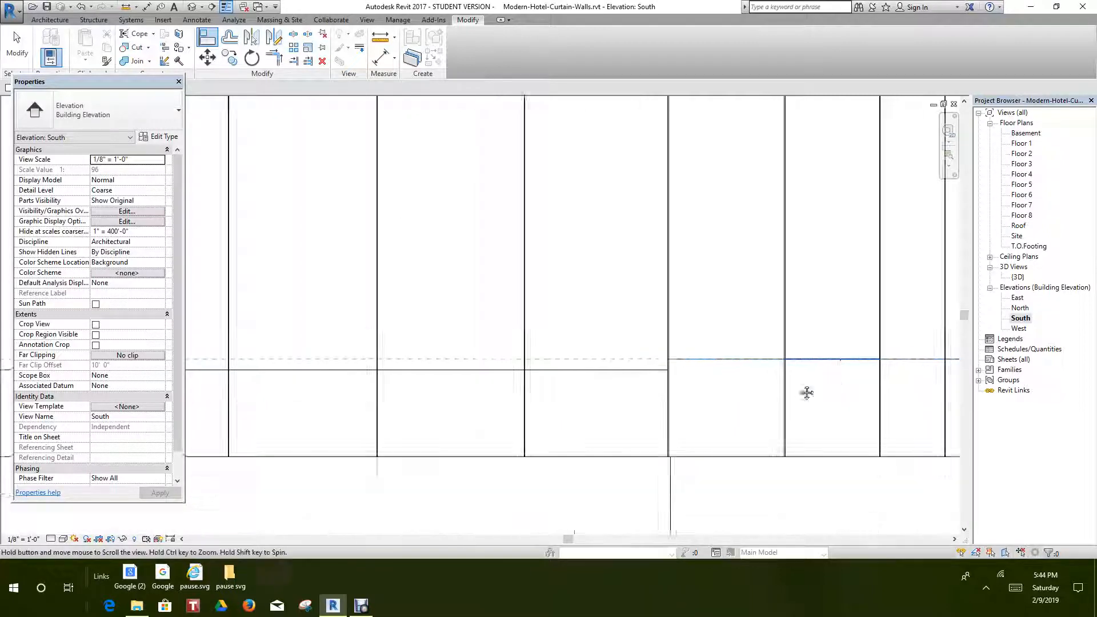
pyautogui.scroll(-1, 743, 394)
pyautogui.click(772, 383)
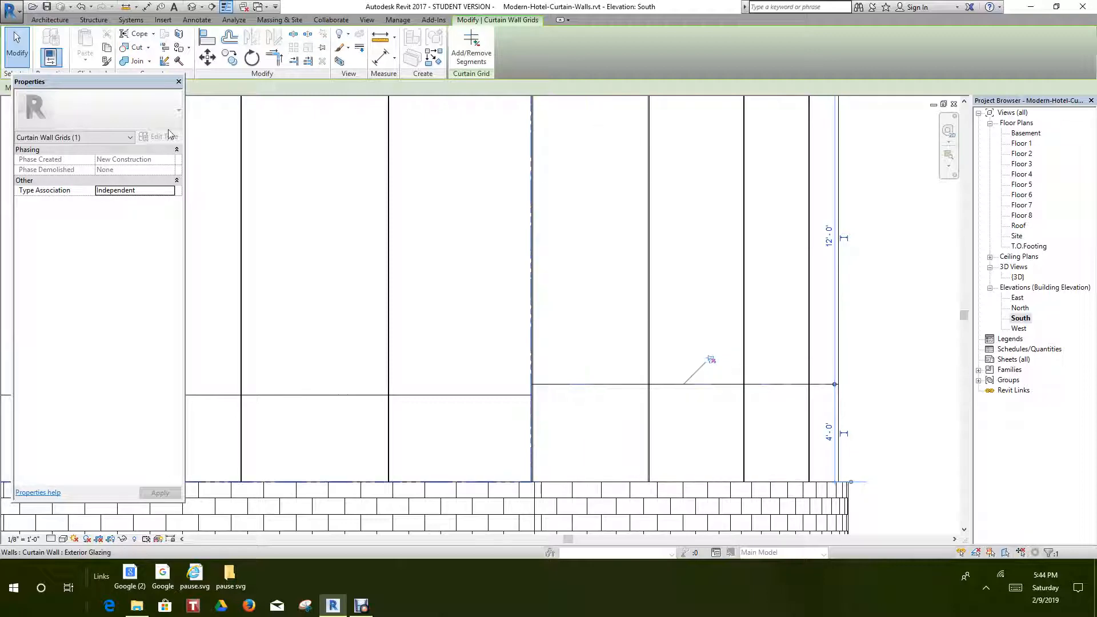
# - Align the third curtain wall's lowest horizontal grid line with the middle curtain wall's lowest grid line
pyautogui.press('Escape')
pyautogui.scroll(2, 485, 343)
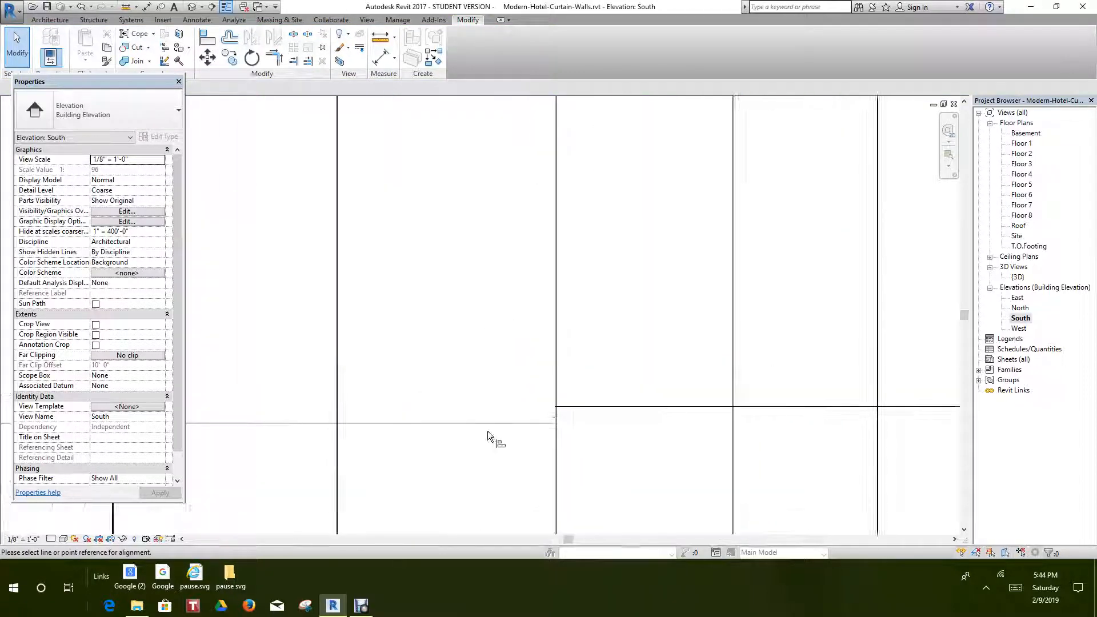
pyautogui.scroll(-2, 514, 412)
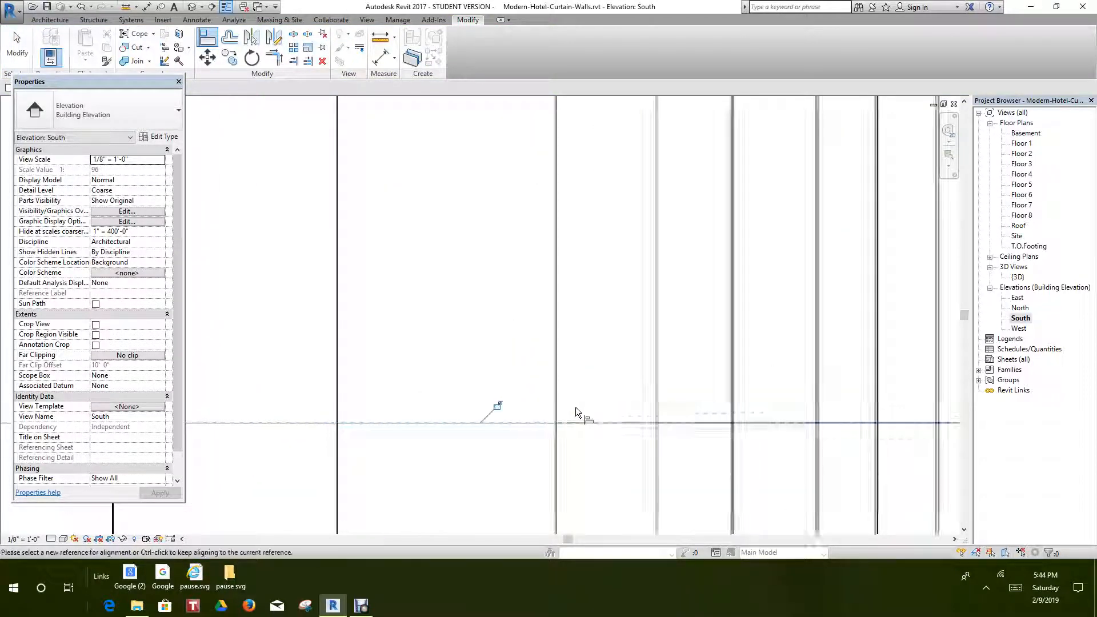
pyautogui.scroll(-5, 527, 420)
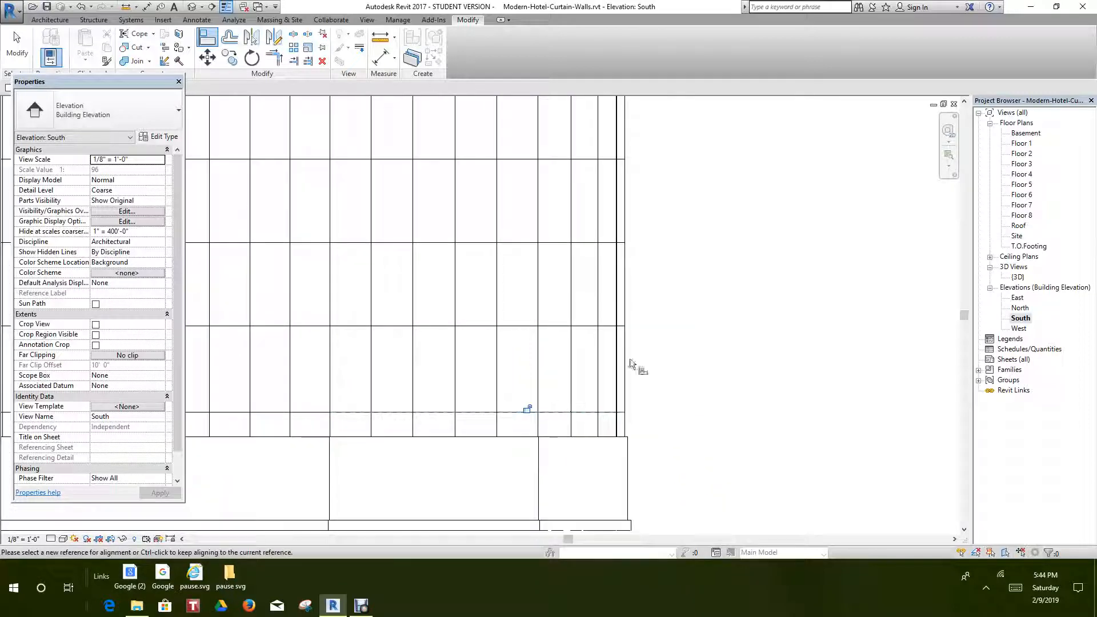
pyautogui.scroll(-2, 810, 289)
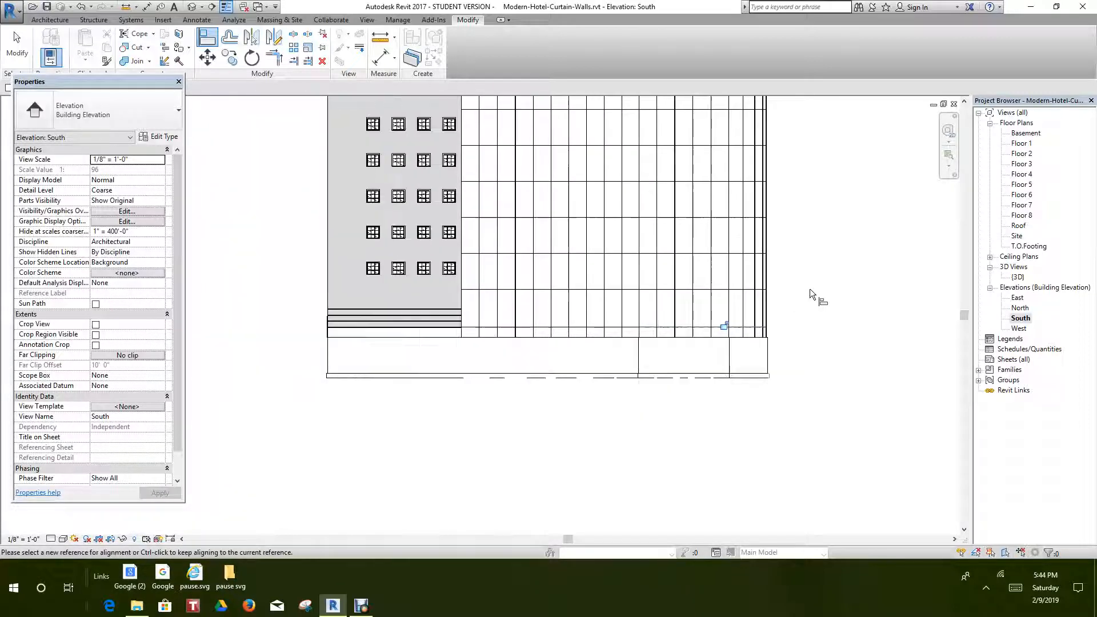
# - Lock the alignment of the third curtain wall's lowest horizontal grid line
pyautogui.scroll(-2, 542, 389)
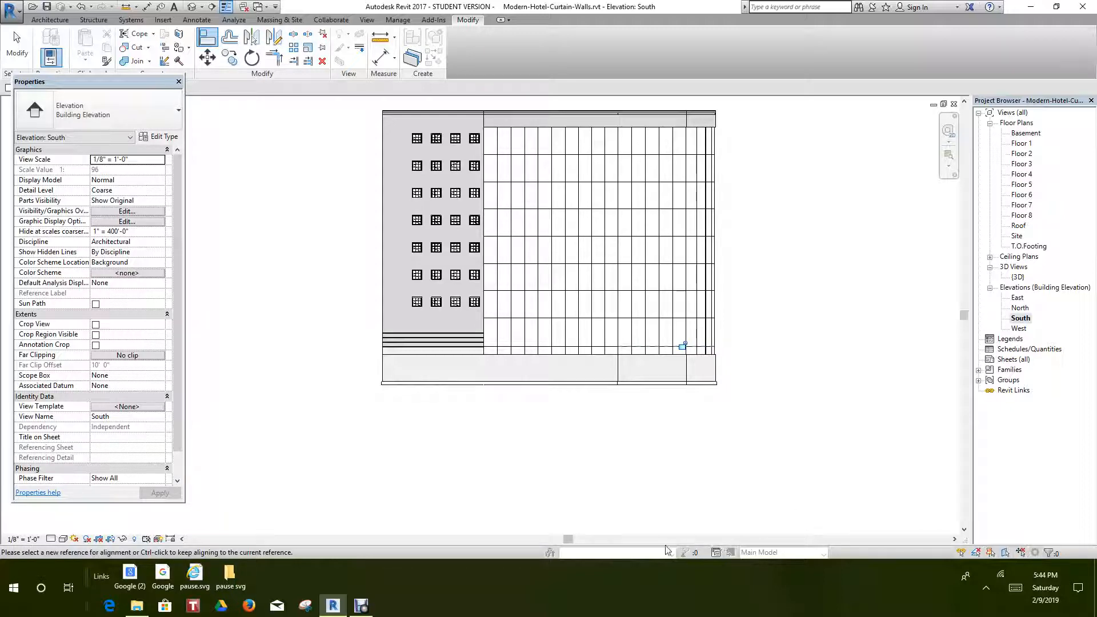
pyautogui.scroll(3, 665, 410)
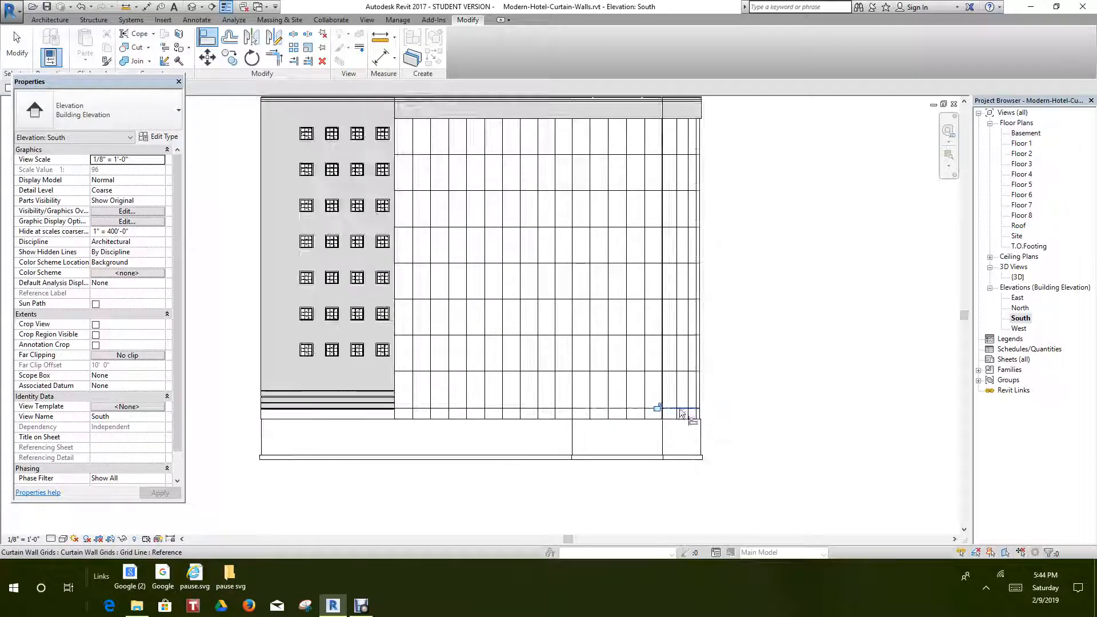
pyautogui.click(659, 410)
pyautogui.scroll(-2, 710, 457)
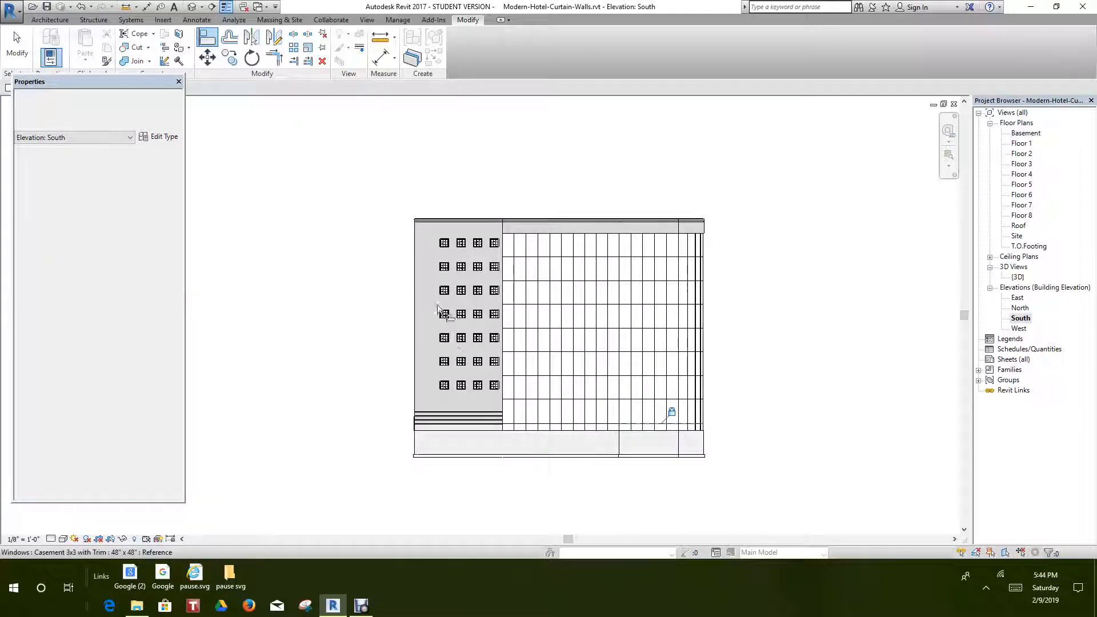
# - Add a horizontal curtain grid line across the first curtain wall, 6'-0" above its lowest grid line and level with the brick band's top edge
pyautogui.click(52, 21)
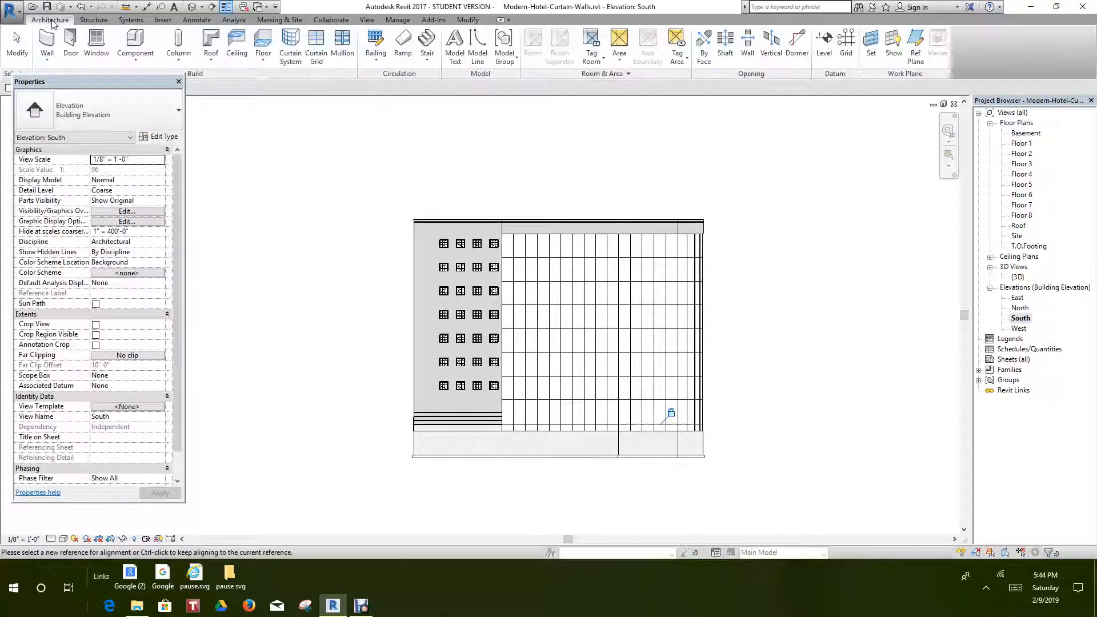
pyautogui.scroll(3, 319, 220)
pyautogui.moveTo(343, 259); pyautogui.dragTo(286, 150, button='middle')
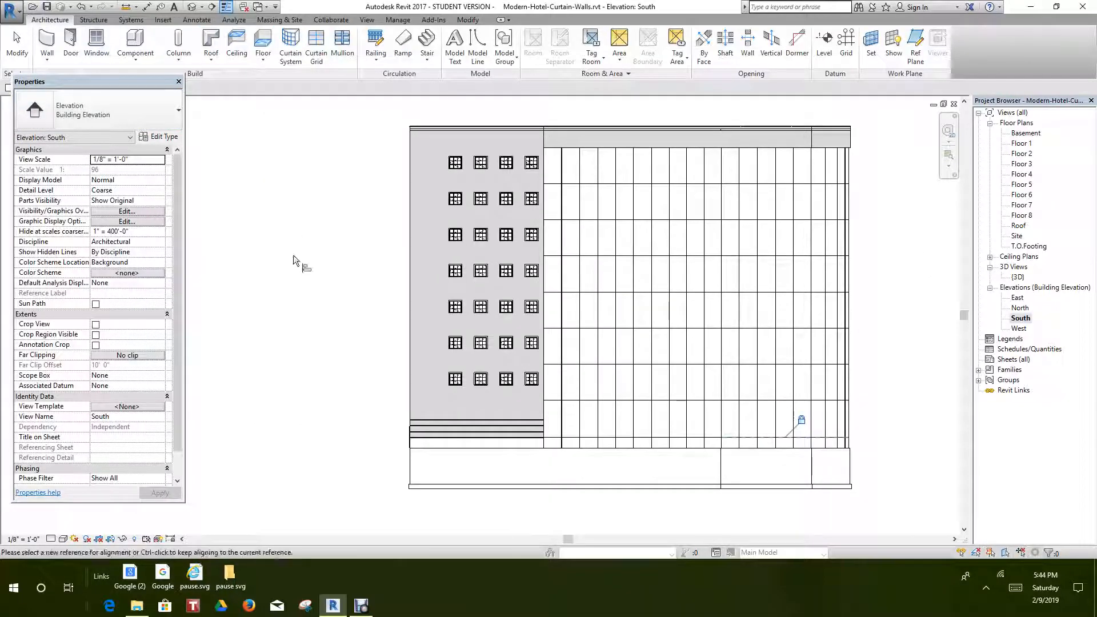
pyautogui.scroll(1, 293, 255)
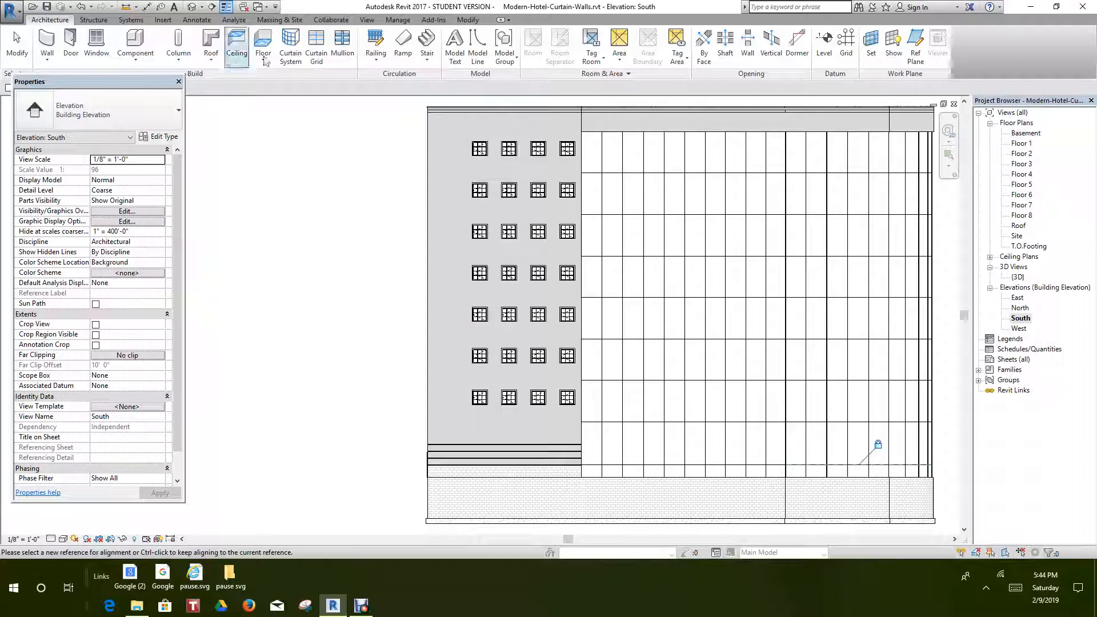
pyautogui.click(316, 49)
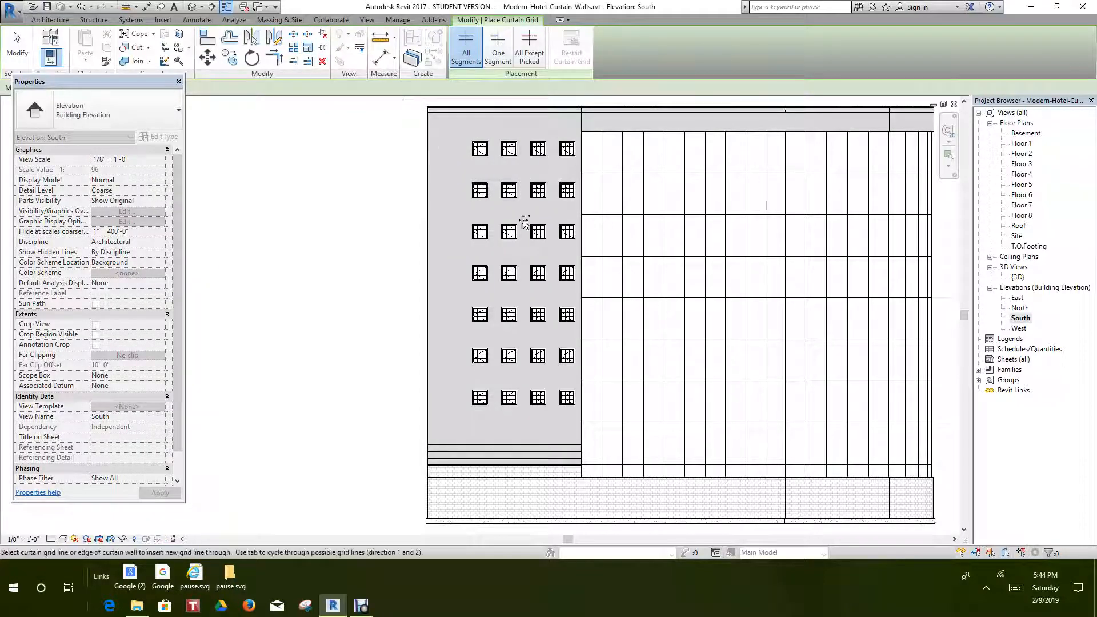
pyautogui.scroll(-3, 624, 400)
pyautogui.moveTo(625, 400); pyautogui.dragTo(591, 203, button='middle')
pyautogui.scroll(5, 568, 221)
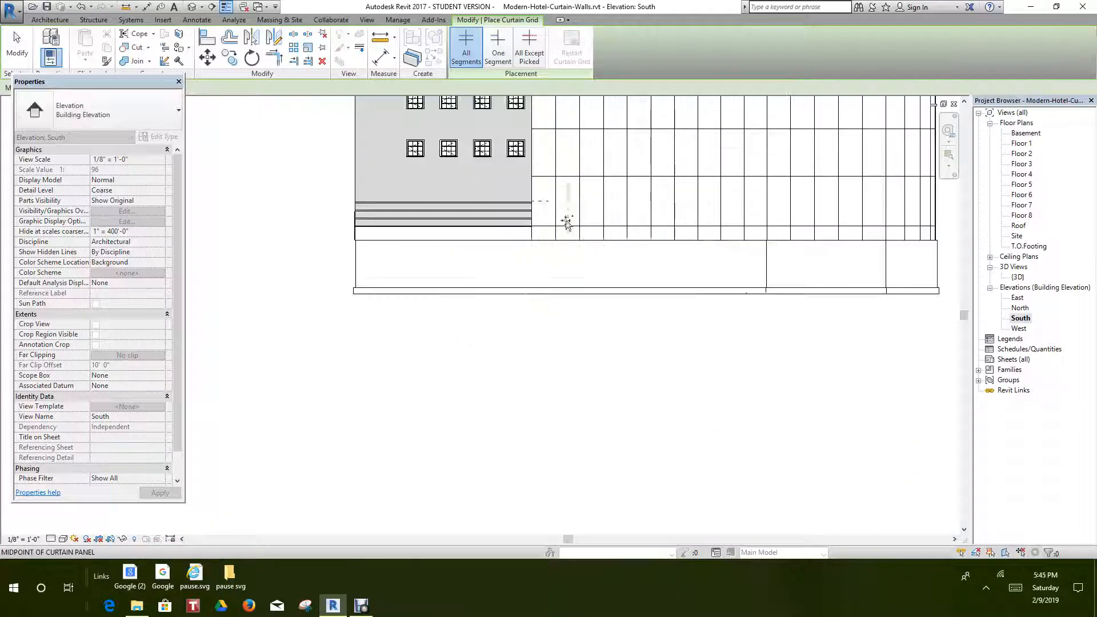
pyautogui.scroll(4, 496, 361)
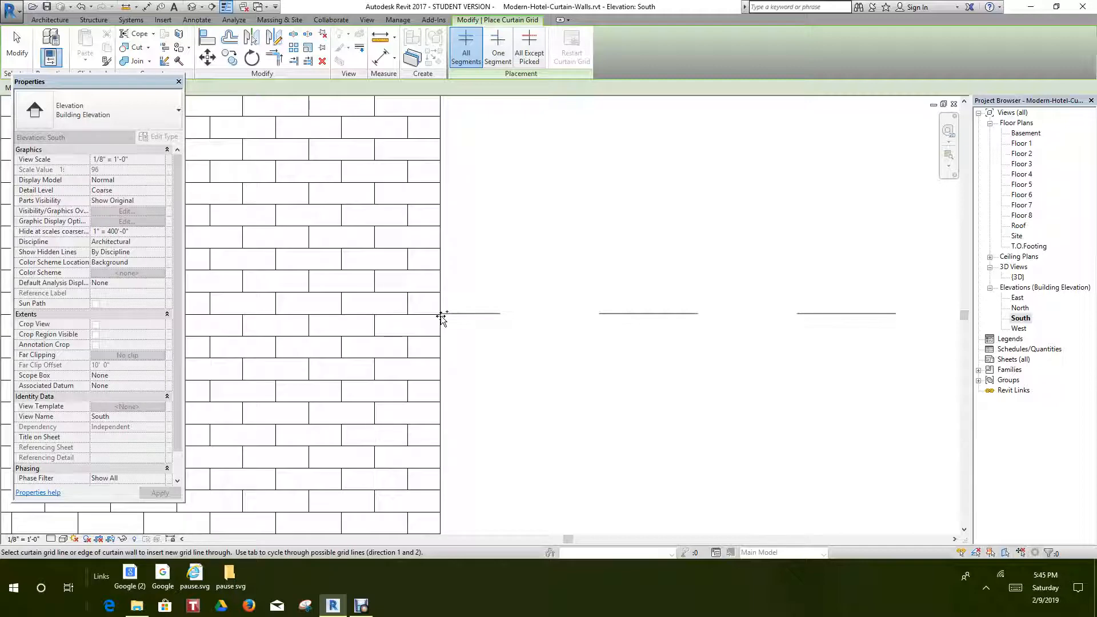
pyautogui.scroll(-6, 573, 325)
pyautogui.moveTo(663, 321); pyautogui.dragTo(620, 346, button='middle')
pyautogui.scroll(-5, 522, 326)
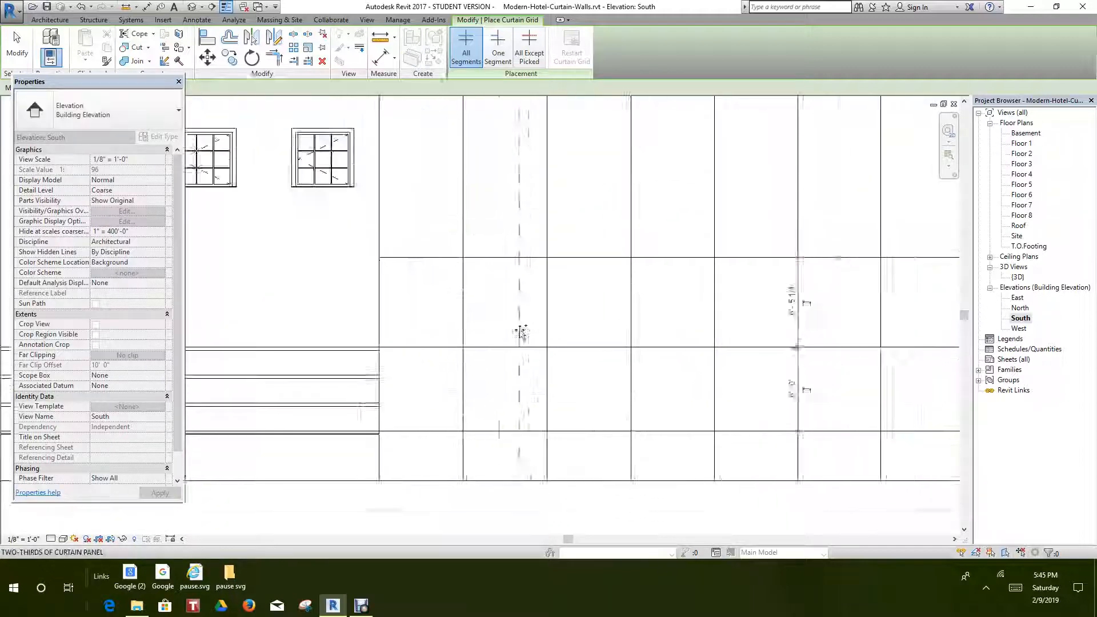
# - Continue the 6'-0" horizontal grid line across the middle and third curtain walls at the same height
pyautogui.scroll(3, 737, 345)
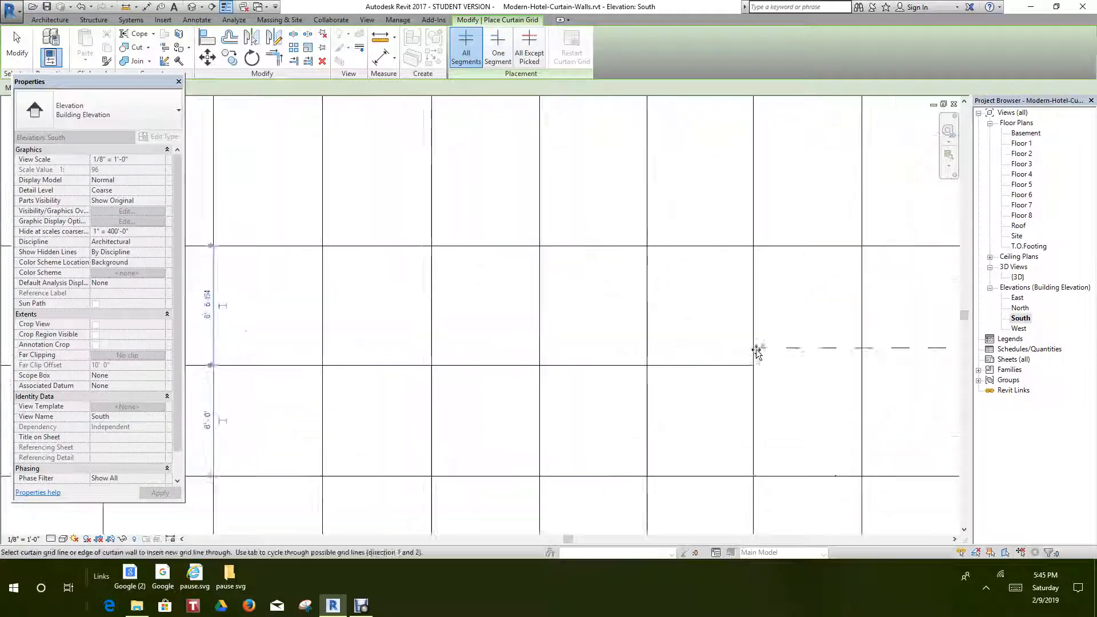
pyautogui.scroll(-2, 754, 366)
pyautogui.moveTo(778, 371); pyautogui.dragTo(277, 350, button='middle')
pyautogui.scroll(2, 588, 355)
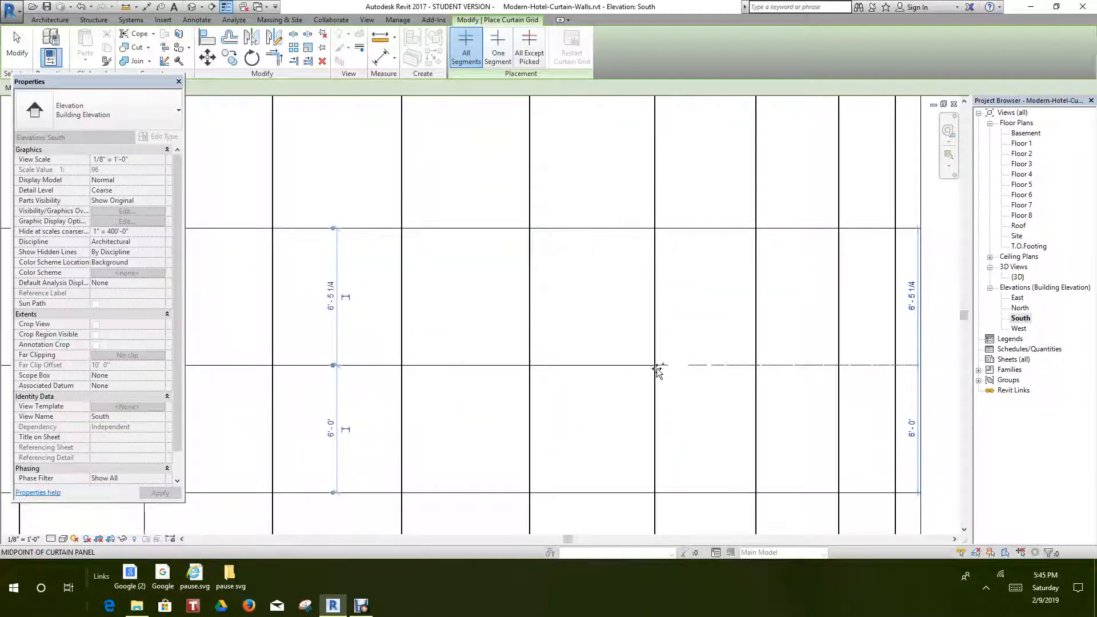
# - Add a second horizontal grid line to the first curtain wall, 4'-0" above its lowest grid line and 2'-0" below the new upper one
pyautogui.scroll(-2, 577, 372)
pyautogui.moveTo(808, 245); pyautogui.dragTo(914, 345, button='middle')
pyautogui.scroll(5, 533, 327)
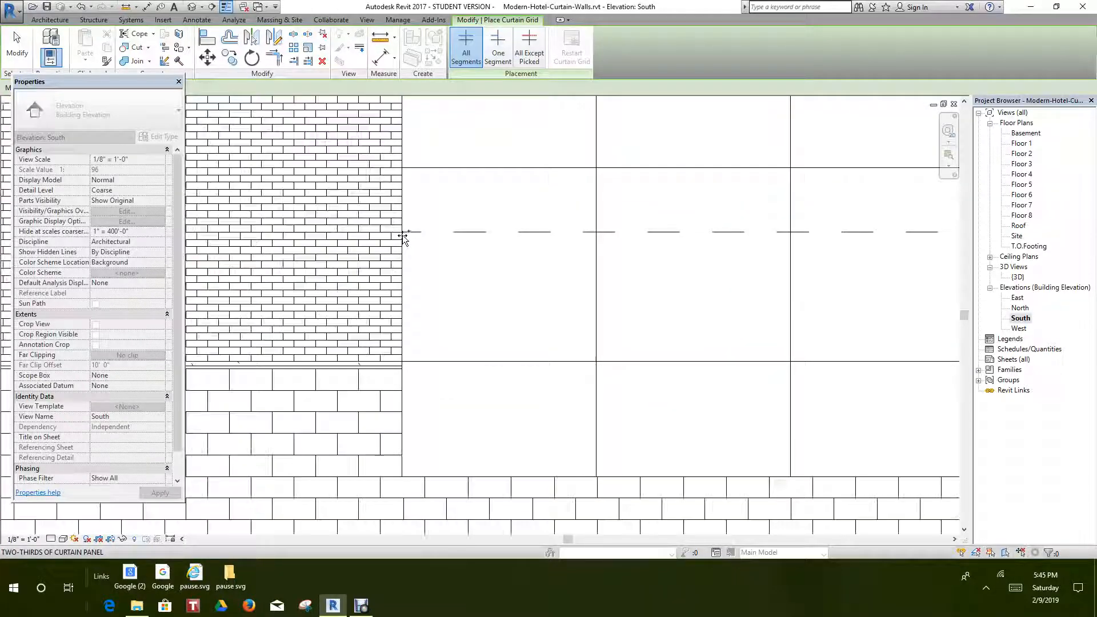
pyautogui.click(403, 236)
pyautogui.scroll(-5, 466, 282)
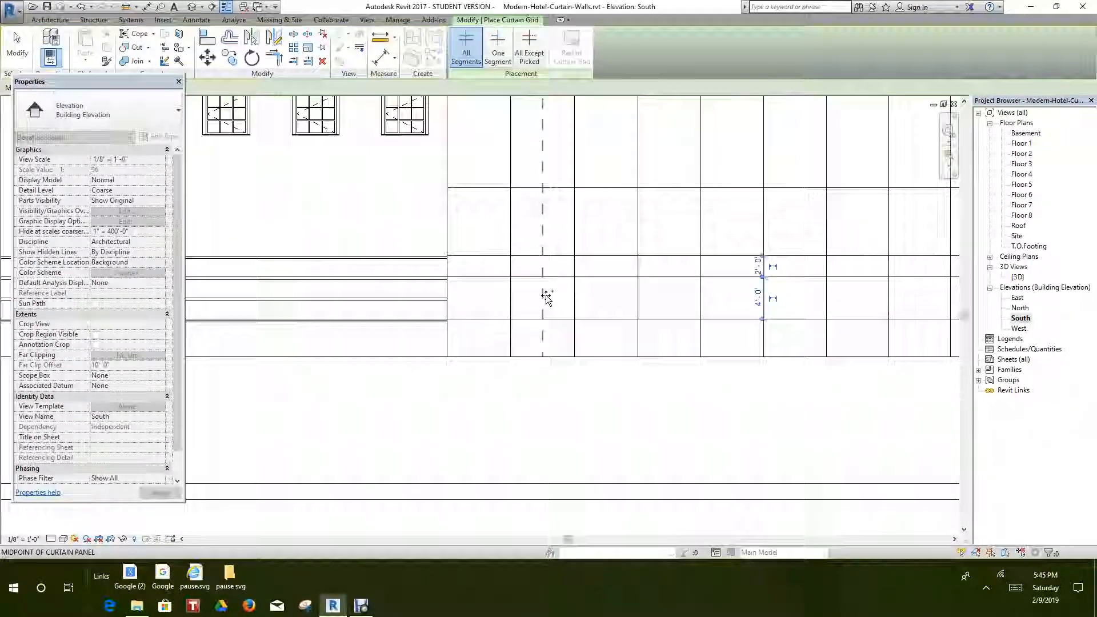
# - Continue the 4'-0" horizontal grid line across the middle and third curtain walls
pyautogui.moveTo(516, 304); pyautogui.dragTo(338, 339, button='middle')
pyautogui.scroll(3, 756, 305)
pyautogui.click(682, 329)
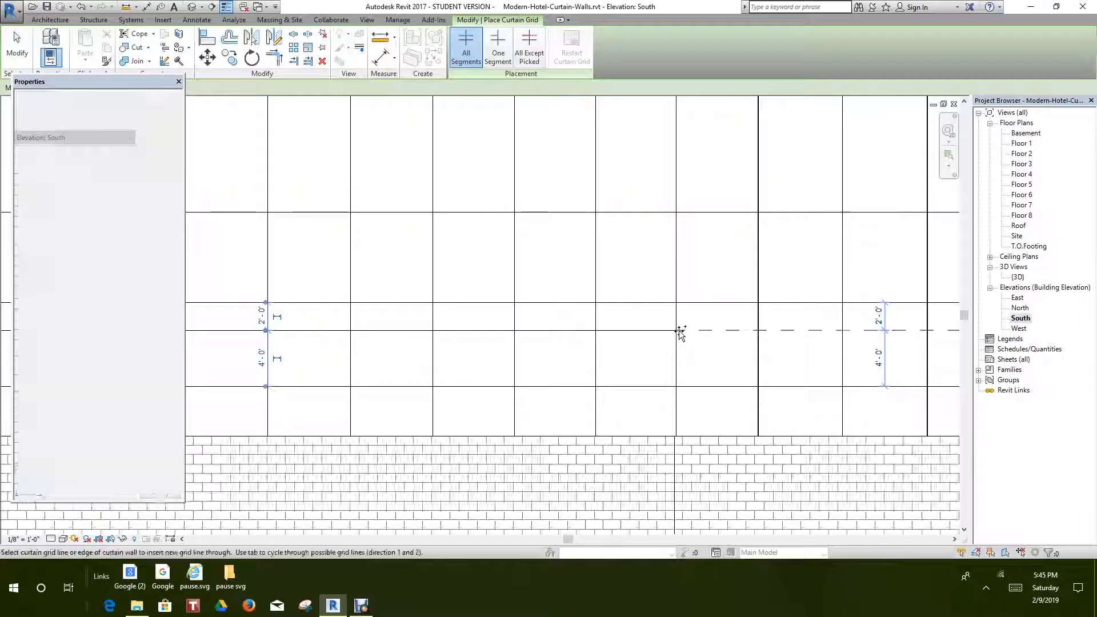
pyautogui.scroll(-3, 682, 329)
pyautogui.scroll(-3, 688, 325)
pyautogui.moveTo(675, 325); pyautogui.dragTo(595, 327, button='middle')
pyautogui.scroll(9, 750, 334)
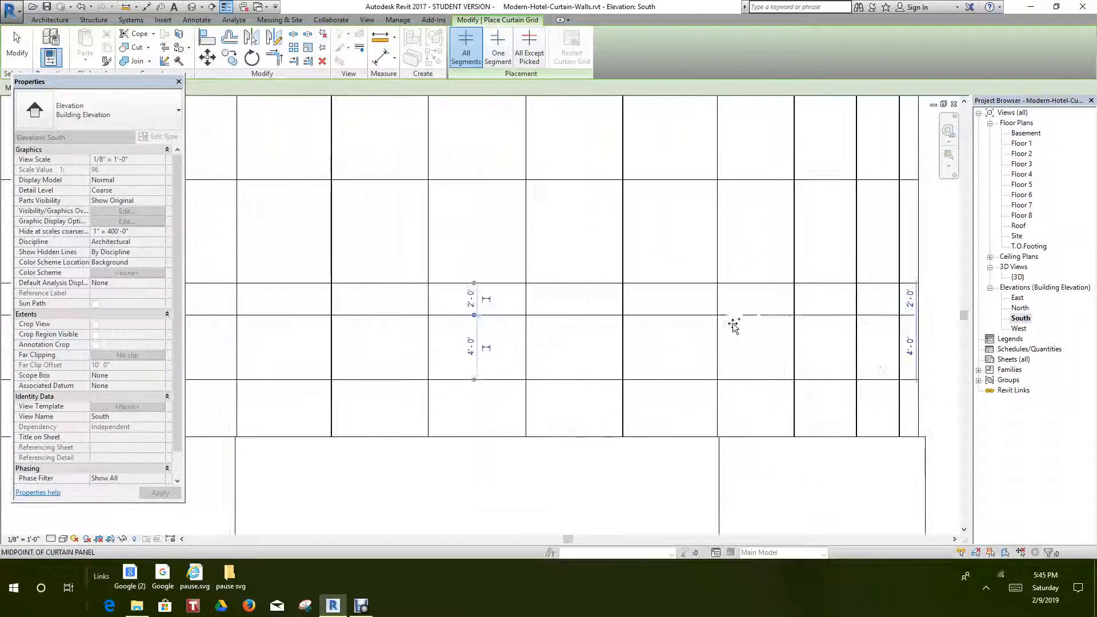
pyautogui.click(722, 318)
# - Add a third horizontal grid line to the first curtain wall, midway in the remaining 4'-0" panel, 2'-0" above its lowest grid line
pyautogui.scroll(-9, 710, 331)
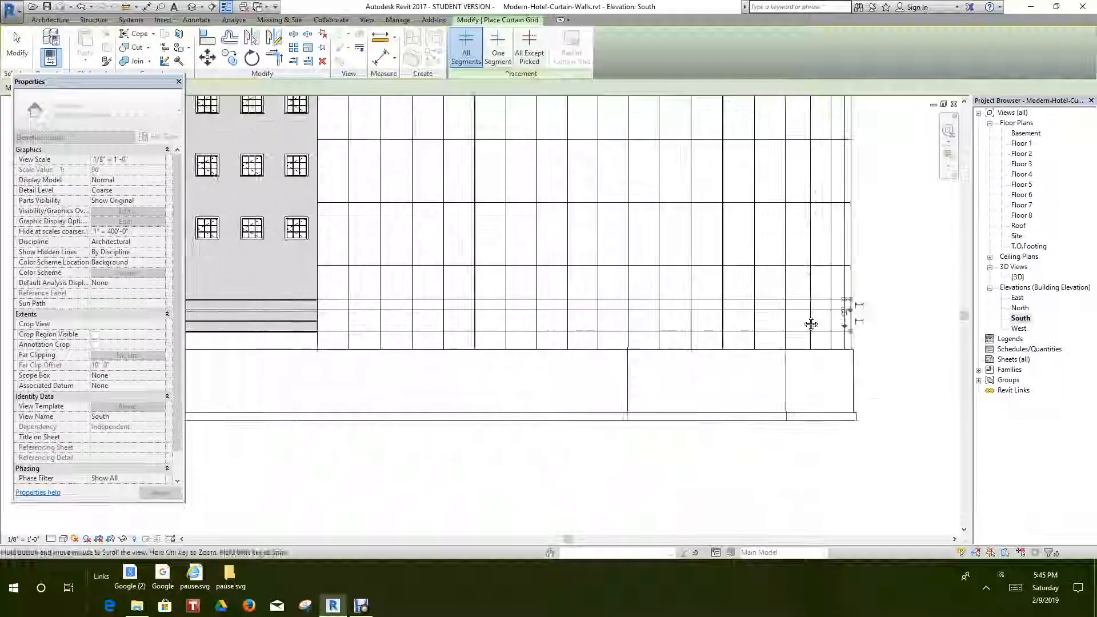
pyautogui.moveTo(596, 350); pyautogui.dragTo(684, 331, button='middle')
pyautogui.scroll(6, 550, 318)
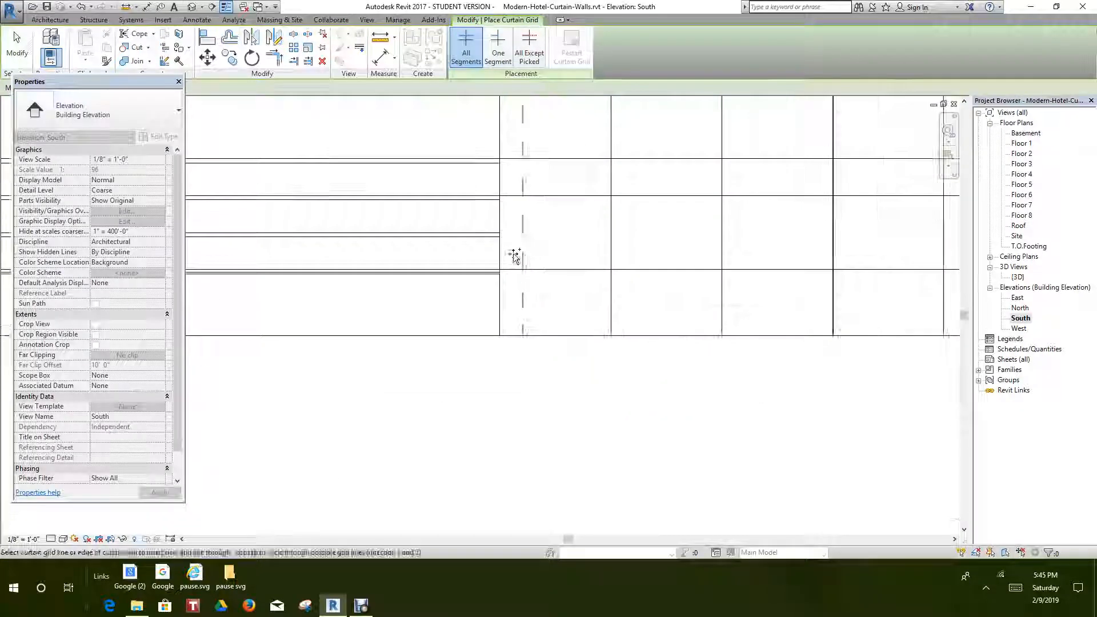
pyautogui.scroll(2, 502, 234)
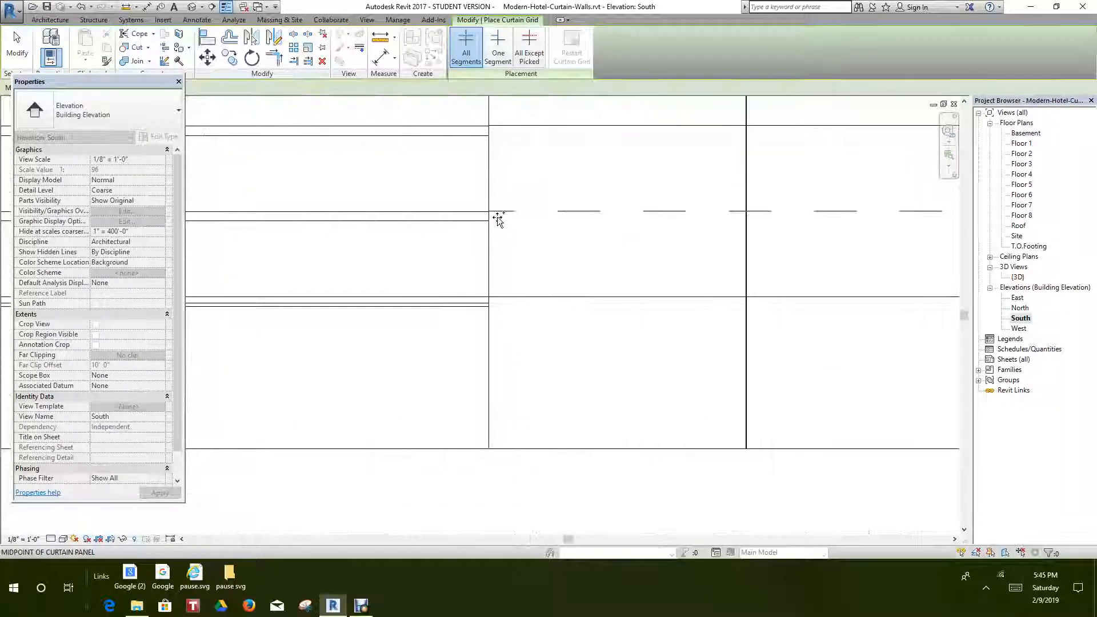
pyautogui.scroll(-1, 497, 232)
pyautogui.click(499, 211)
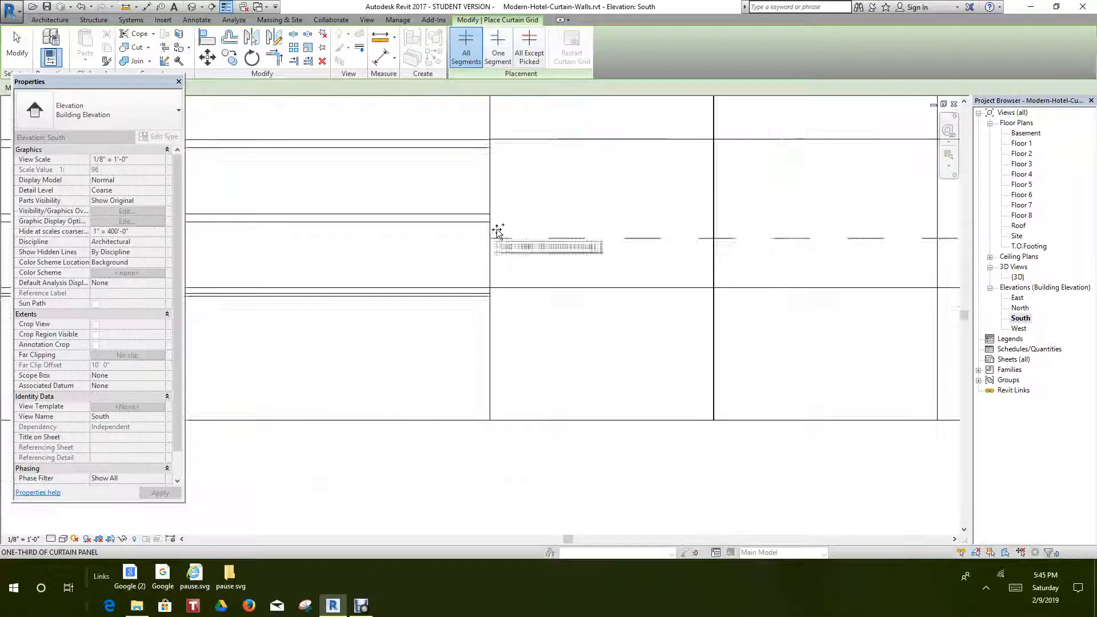
# - Continue the 2'-0" horizontal grid line across the middle and third curtain walls
pyautogui.scroll(-5, 505, 225)
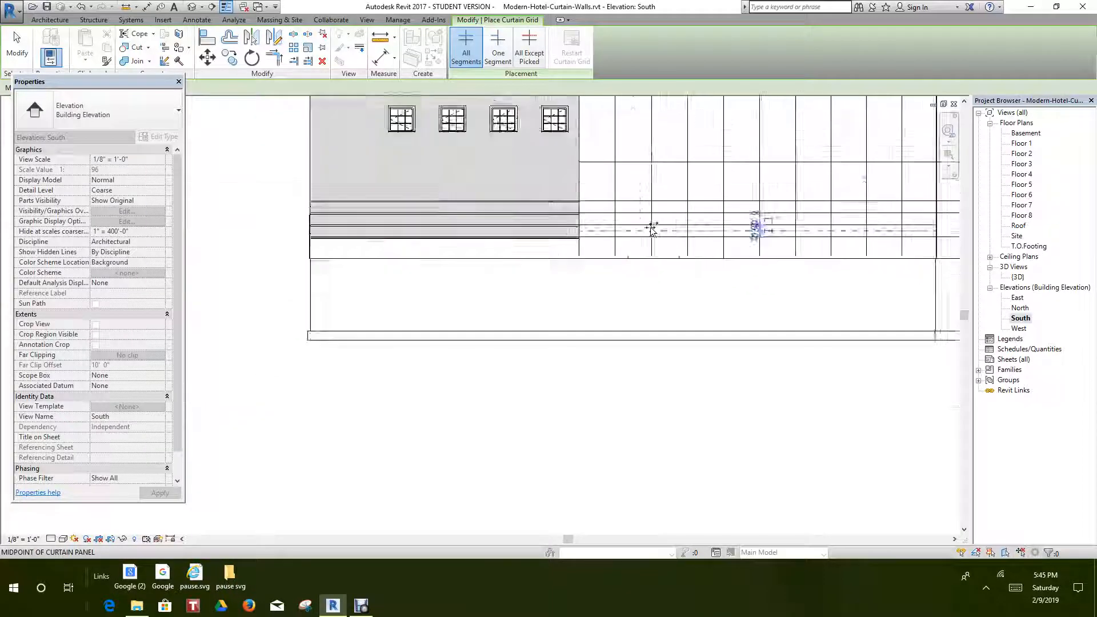
pyautogui.scroll(6, 826, 234)
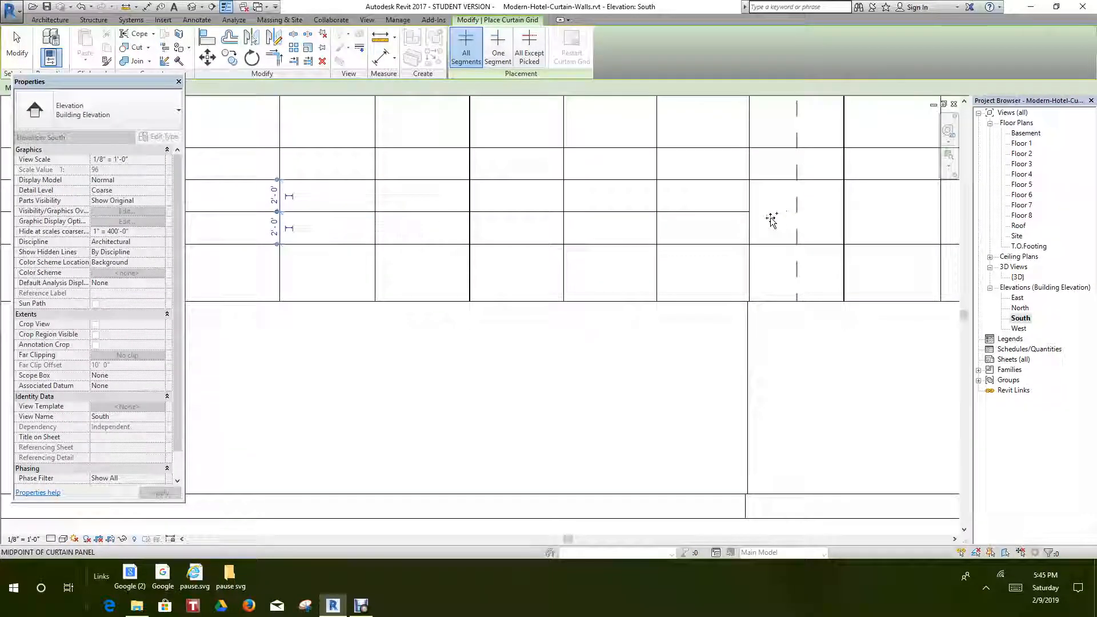
pyautogui.scroll(-5, 754, 220)
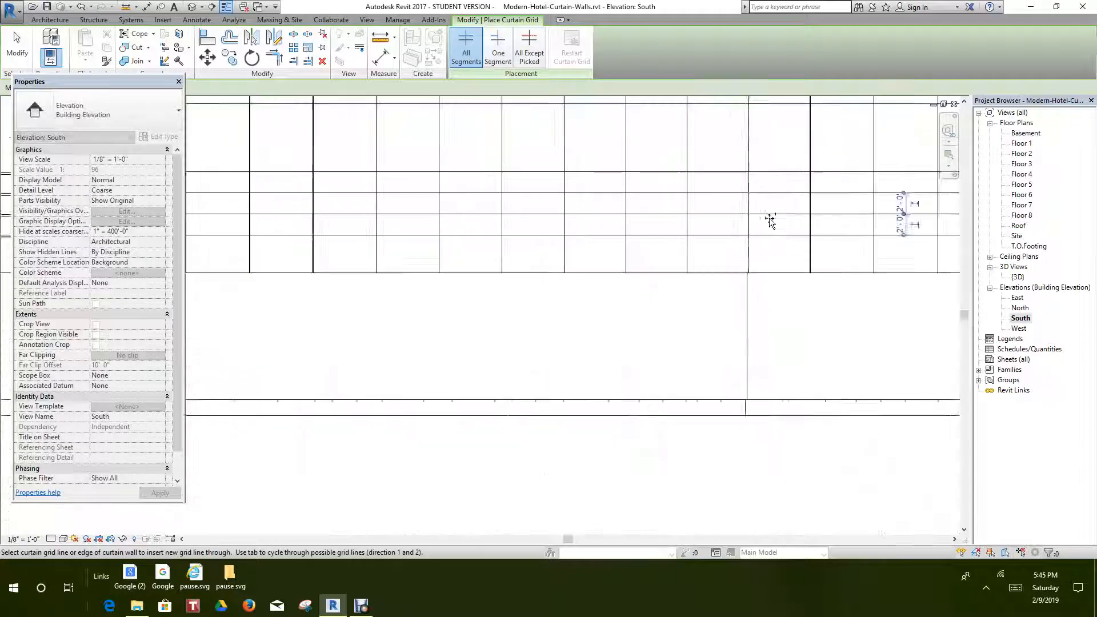
pyautogui.scroll(5, 768, 237)
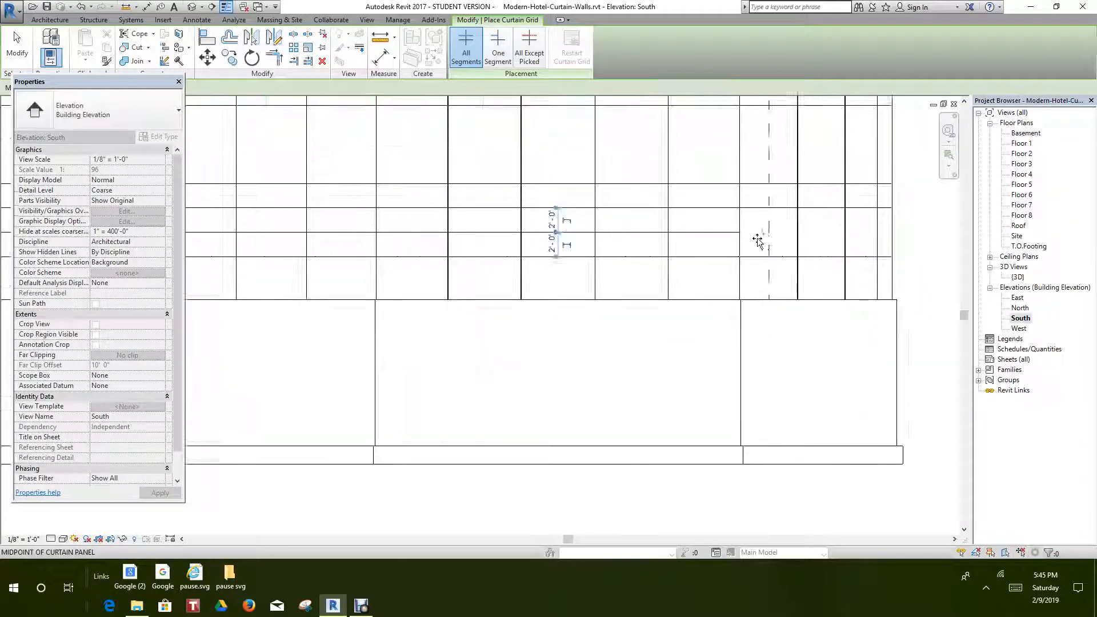
pyautogui.scroll(-5, 771, 269)
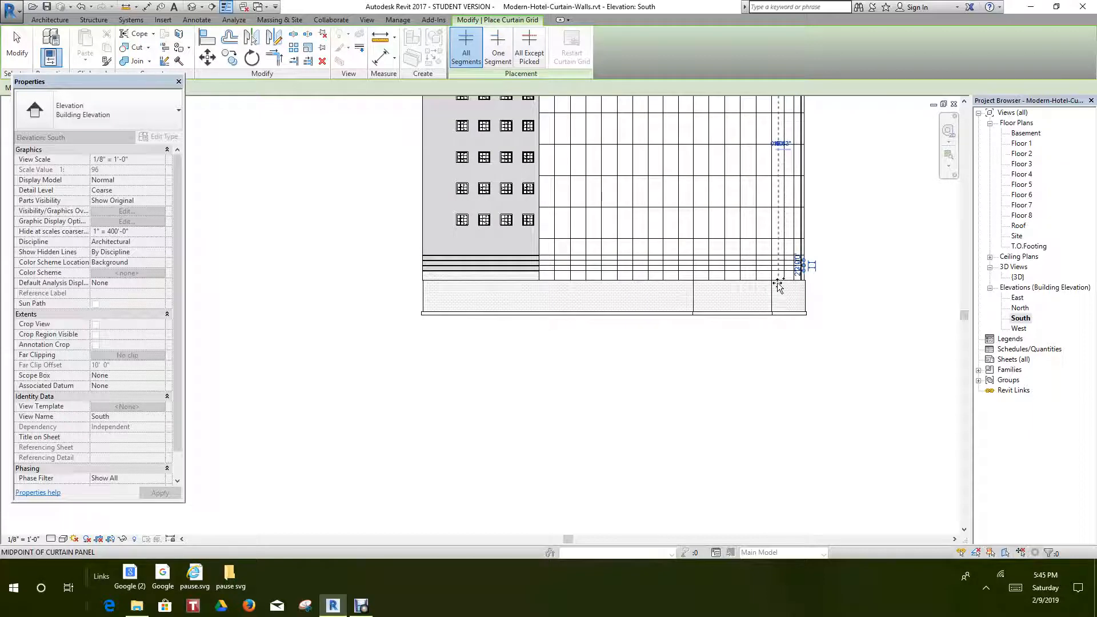
pyautogui.scroll(-5, 769, 285)
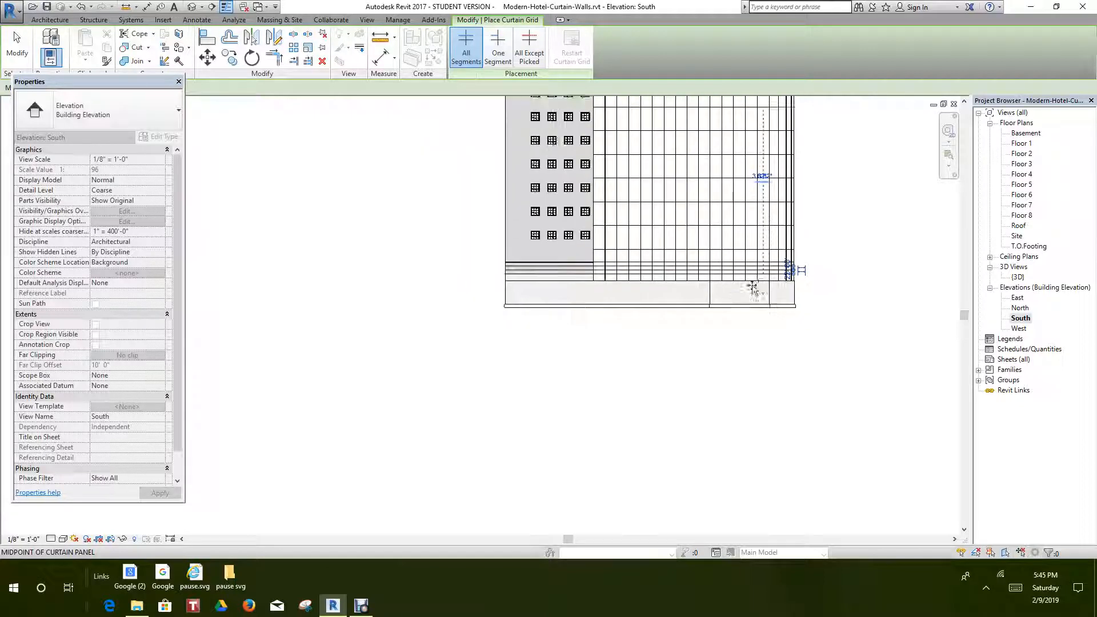
pyautogui.rightClick(735, 292)
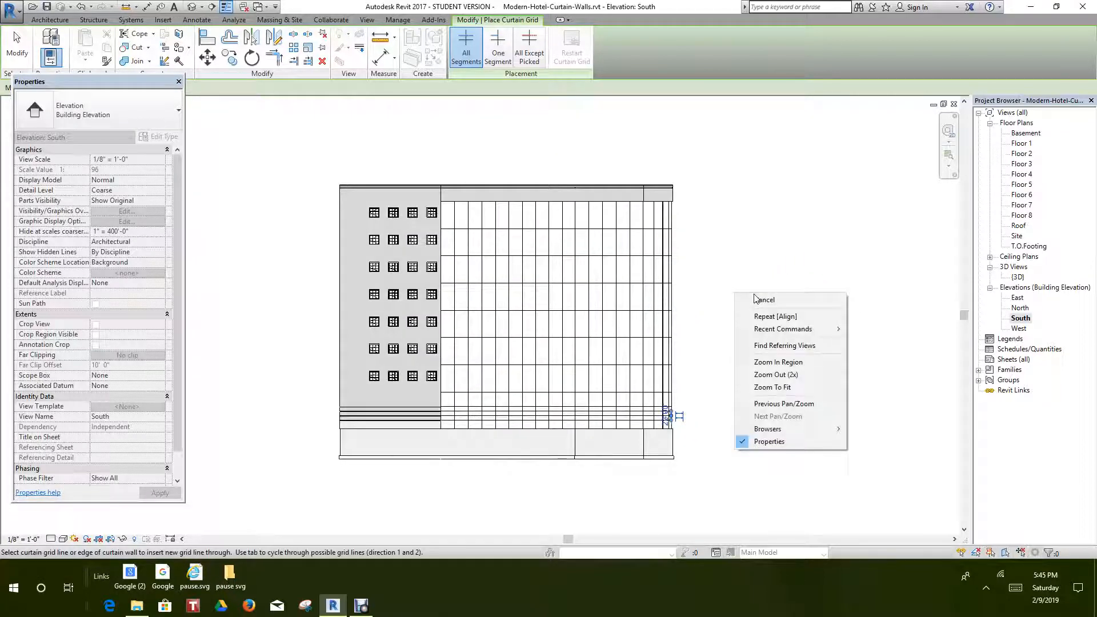
pyautogui.click(753, 300)
# - Inspect the new horizontal grid lines on the curved curtain walls in the 3D view and return to the South elevation
pyautogui.moveTo(763, 298); pyautogui.dragTo(784, 270, button='middle')
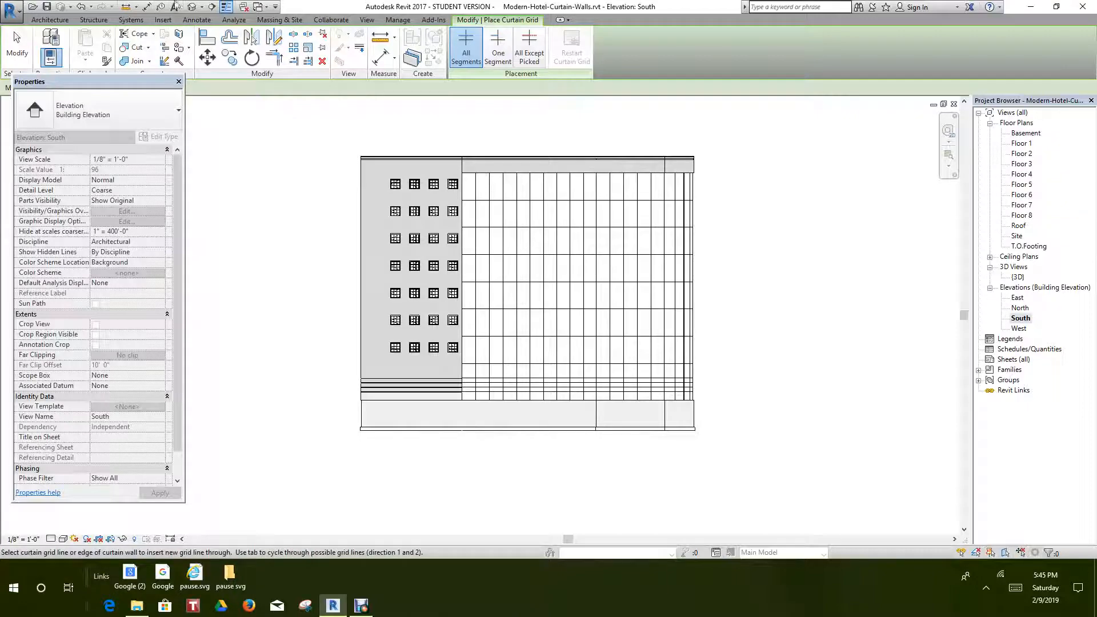
pyautogui.click(192, 7)
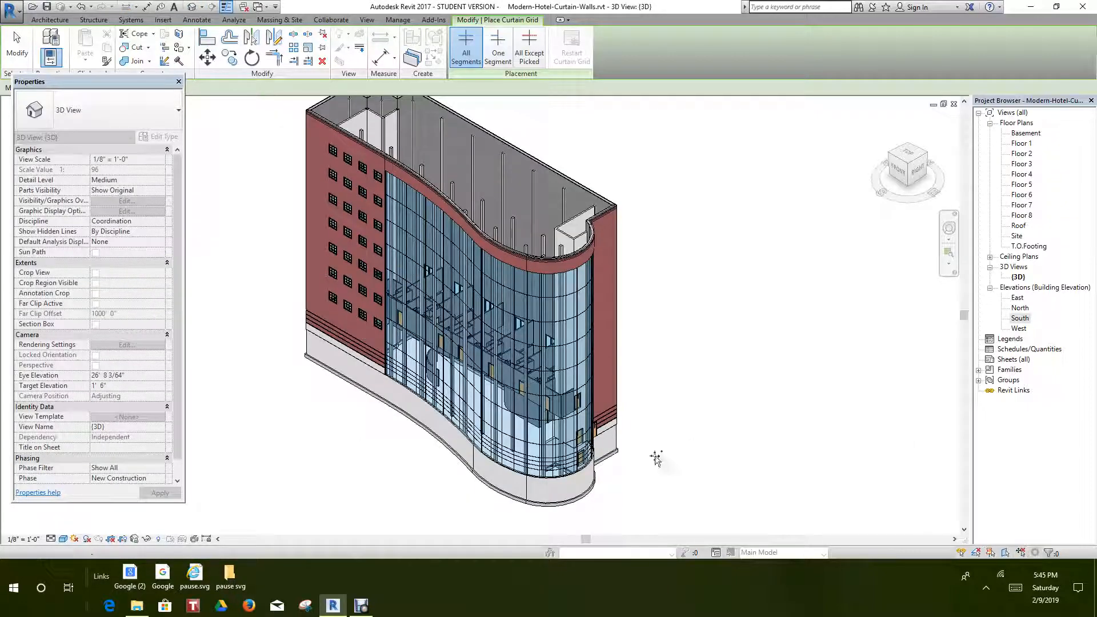
pyautogui.scroll(4, 655, 457)
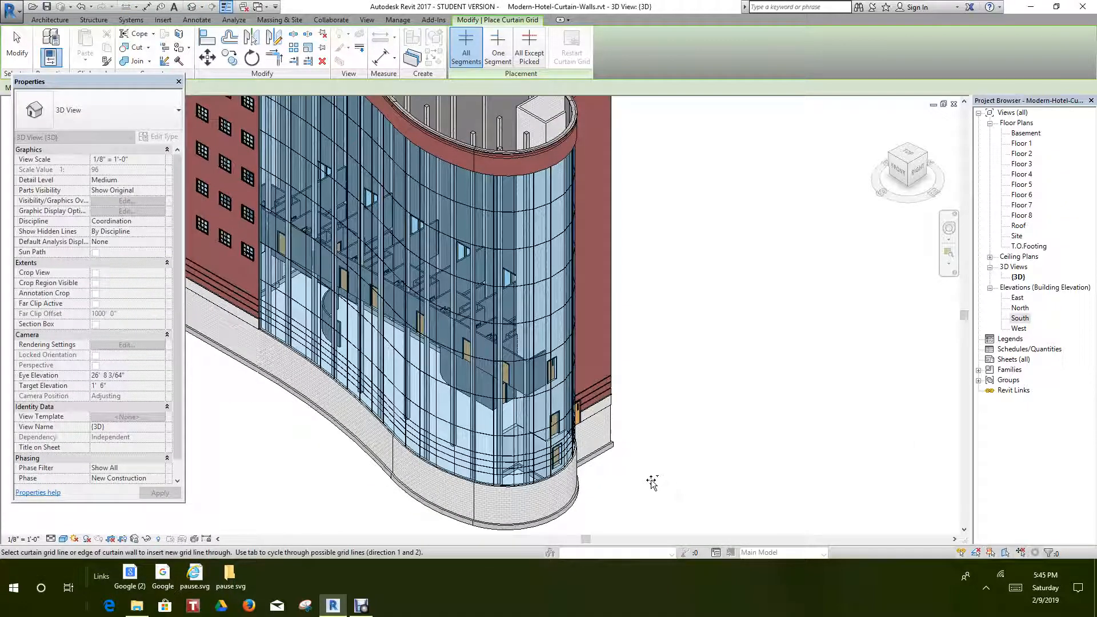
pyautogui.keyDown('shift'); pyautogui.moveTo(652, 481); pyautogui.dragTo(715, 460, button='middle'); pyautogui.keyUp('shift')
pyautogui.keyDown('shift'); pyautogui.moveTo(651, 477); pyautogui.dragTo(765, 356, button='middle'); pyautogui.keyUp('shift')
pyautogui.doubleClick(1015, 318)
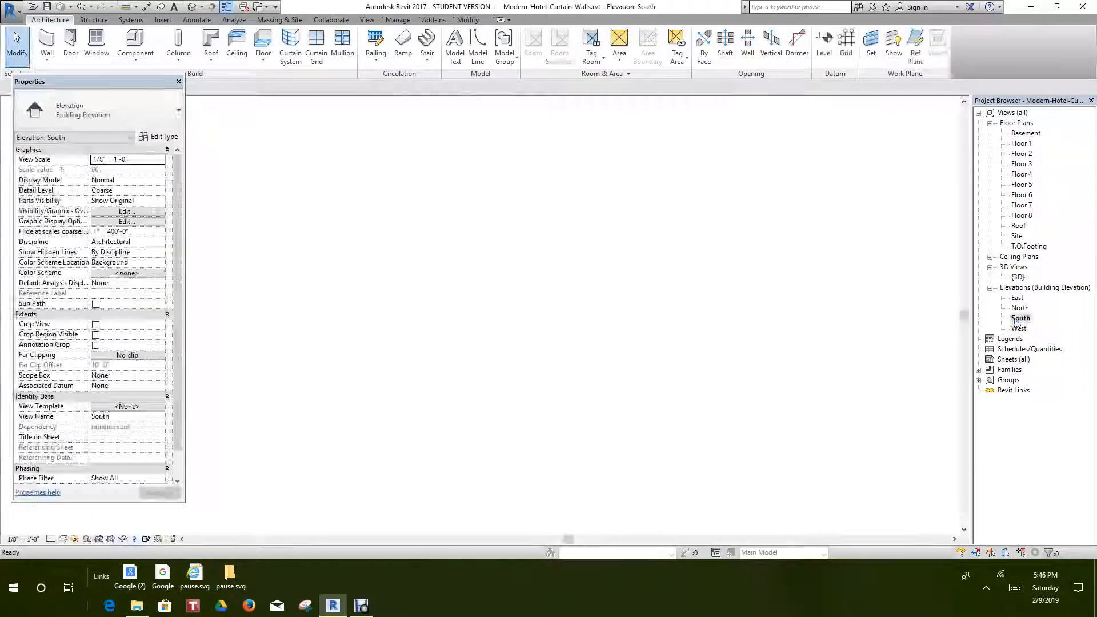
# - Place 2.5" x 5" rectangular mullions on all grid lines of the three curtain walls in the South elevation
pyautogui.moveTo(564, 432); pyautogui.dragTo(565, 434, button='middle')
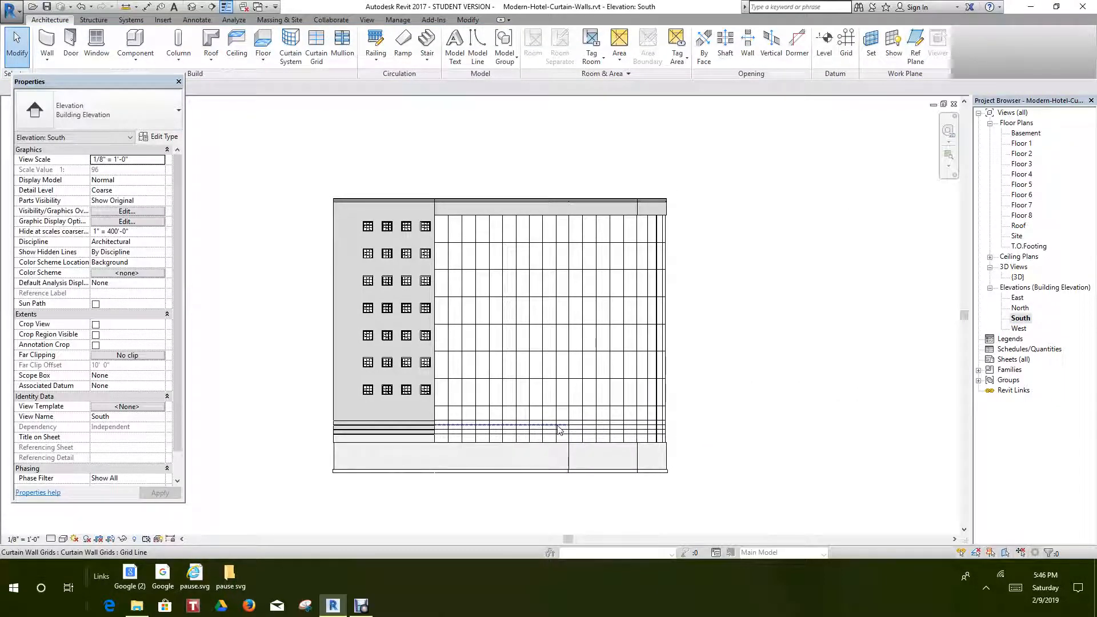
pyautogui.scroll(2, 580, 428)
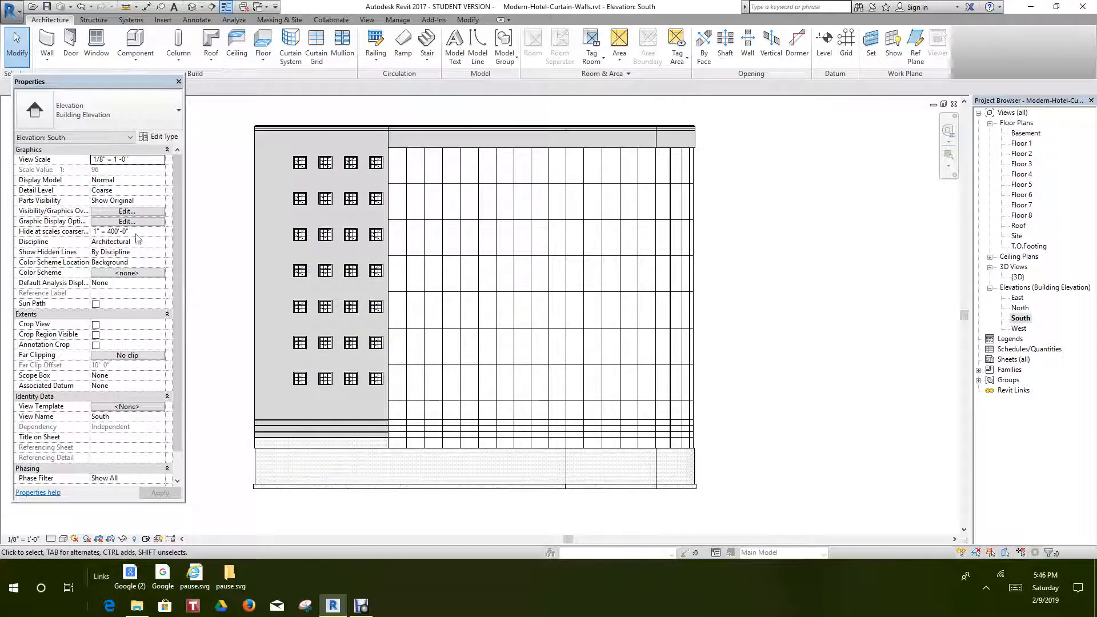
pyautogui.moveTo(178, 224); pyautogui.dragTo(193, 250)
pyautogui.moveTo(200, 257)
pyautogui.mouseDown(button='middle')
pyautogui.moveTo(190, 351)
pyautogui.moveTo(230, 235)
pyautogui.moveTo(221, 257)
pyautogui.mouseUp(button='middle')
pyautogui.scroll(2, 190, 330)
pyautogui.scroll(-1, 230, 234)
pyautogui.scroll(1, 230, 234)
pyautogui.scroll(-1, 220, 257)
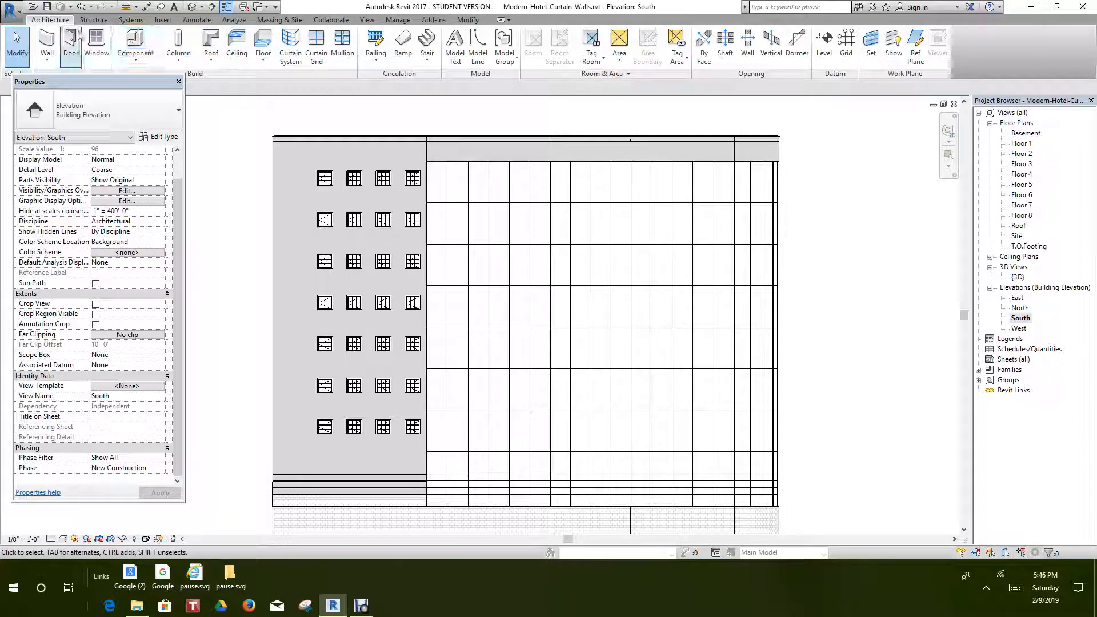
pyautogui.click(345, 51)
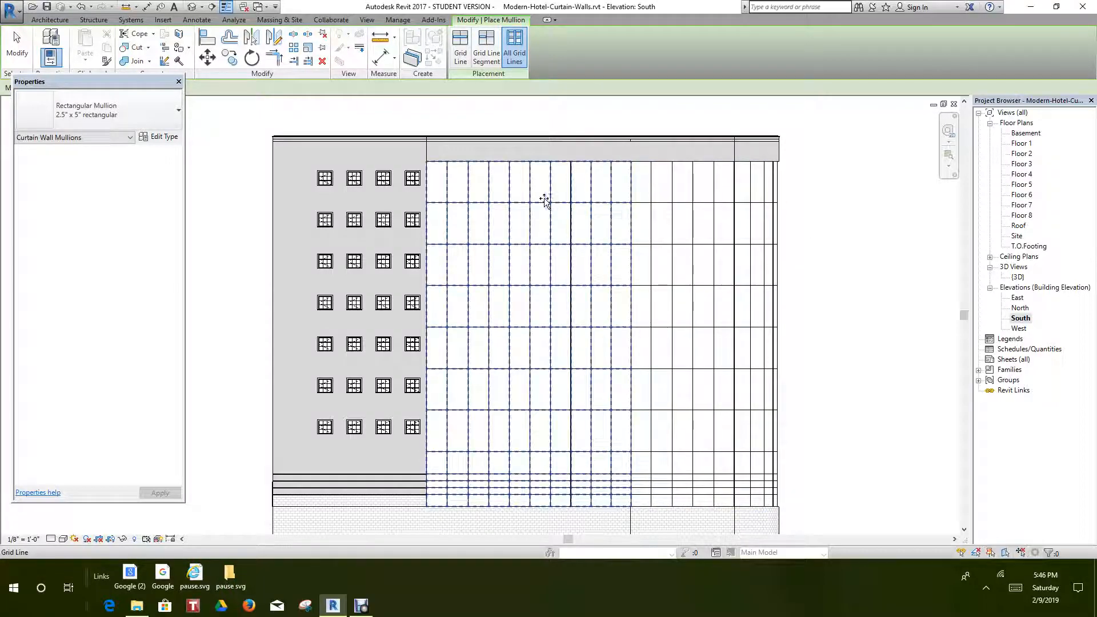
pyautogui.click(613, 212)
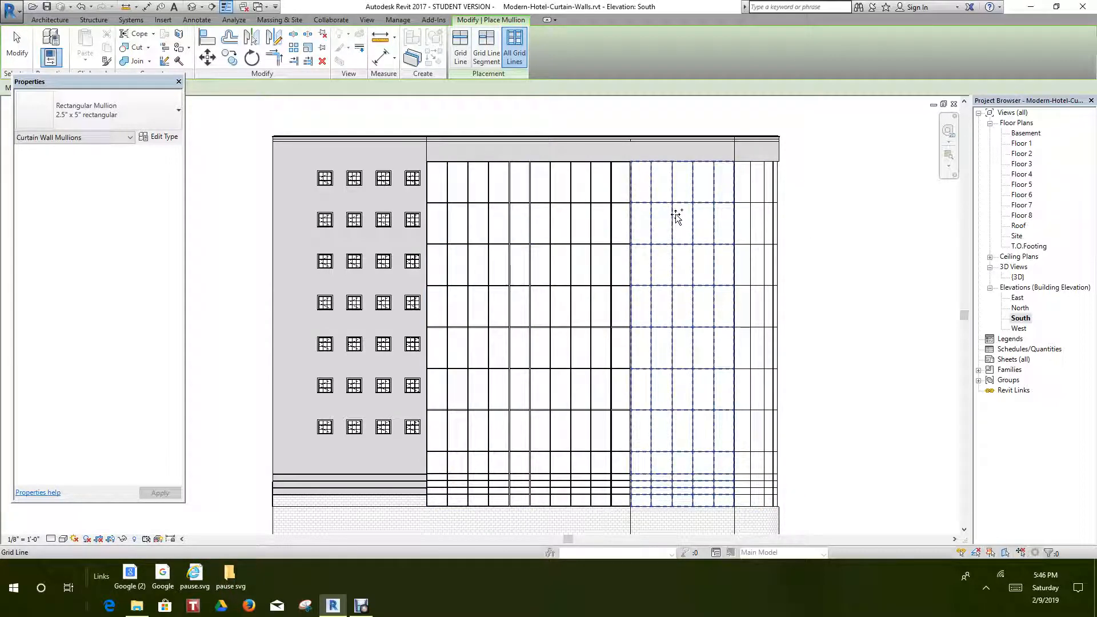
pyautogui.click(676, 217)
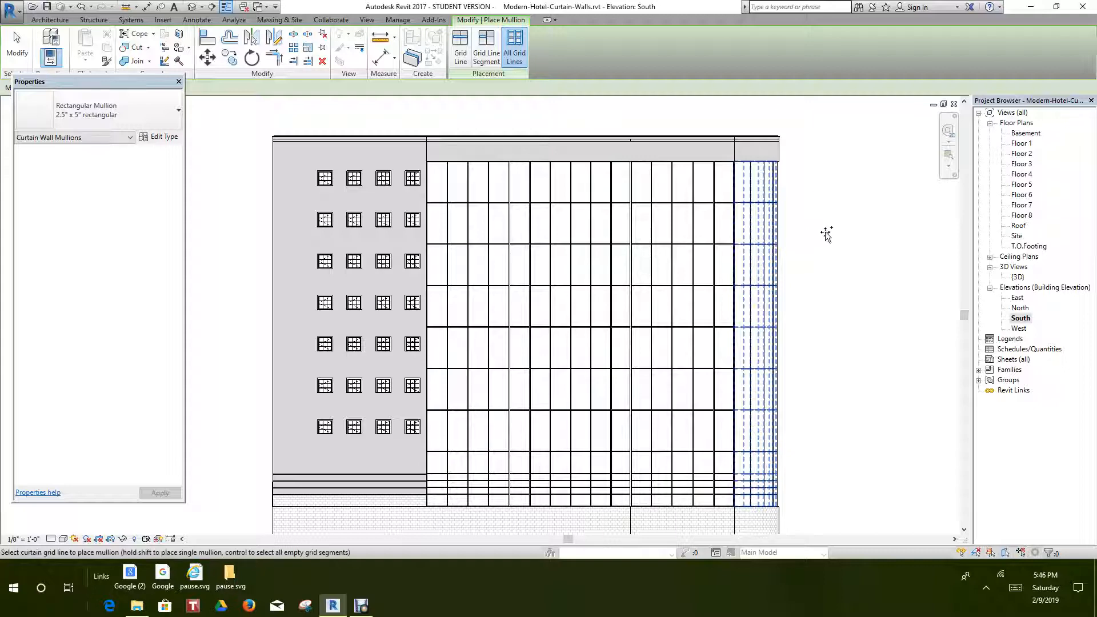
# - Inspect the new mullions on the curtain walls in the South elevation and the 3D view, and return to the South elevation
pyautogui.scroll(2, 781, 200)
pyautogui.scroll(4, 549, 399)
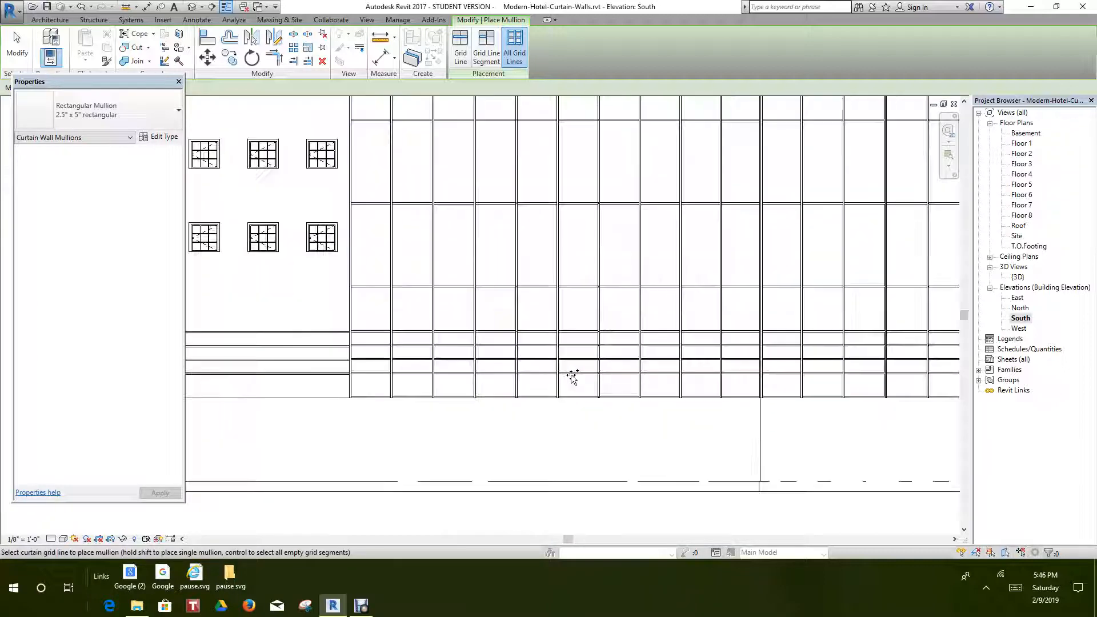
pyautogui.scroll(-5, 572, 377)
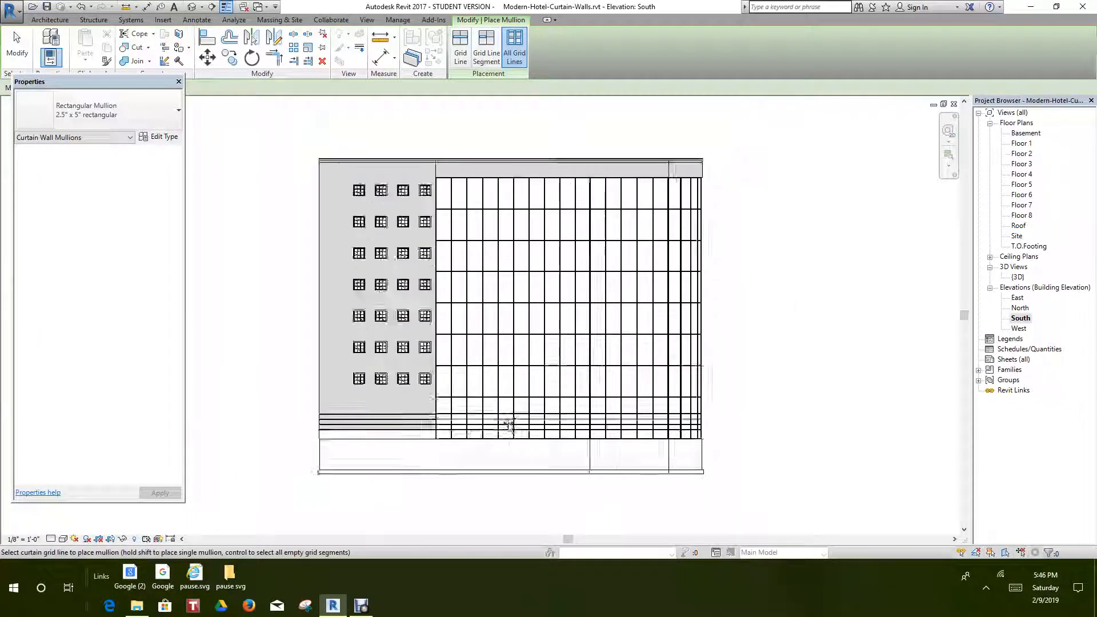
pyautogui.scroll(-2, 508, 425)
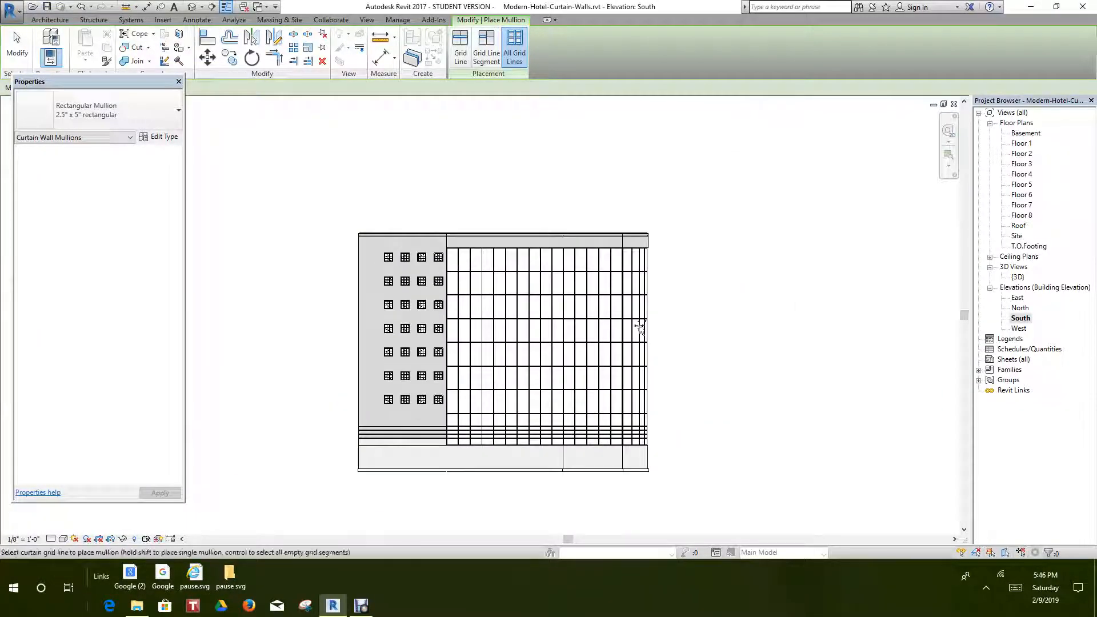
pyautogui.click(195, 7)
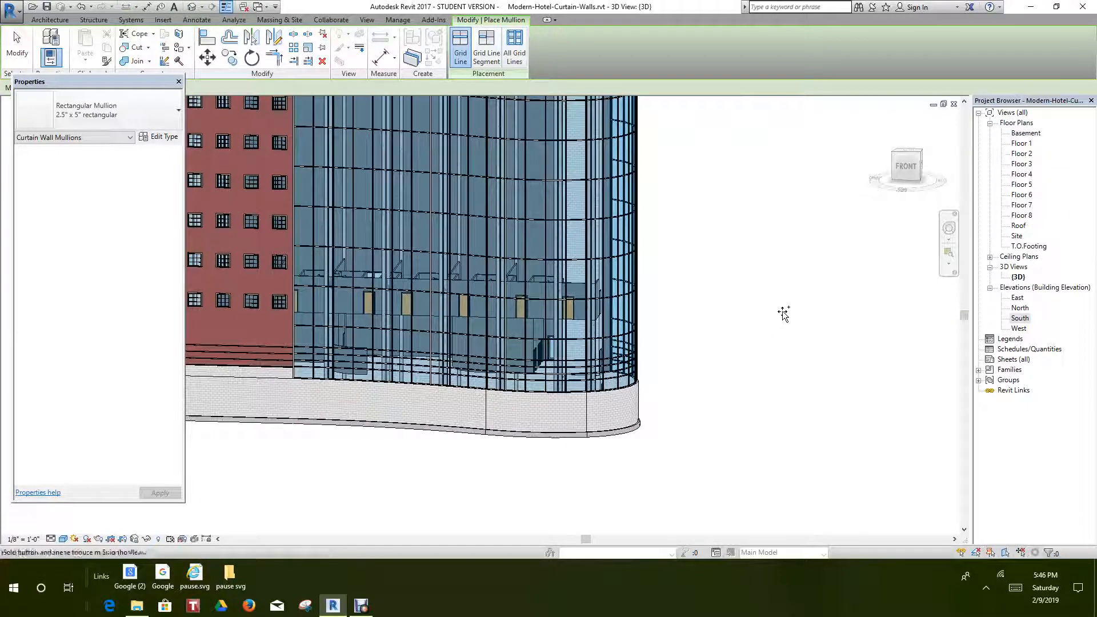
pyautogui.keyDown('shift'); pyautogui.moveTo(783, 313); pyautogui.dragTo(678, 211, button='middle'); pyautogui.keyUp('shift')
pyautogui.scroll(-1, 619, 217)
pyautogui.scroll(5, 611, 216)
pyautogui.keyDown('shift'); pyautogui.moveTo(610, 216); pyautogui.dragTo(737, 228, button='middle'); pyautogui.keyUp('shift')
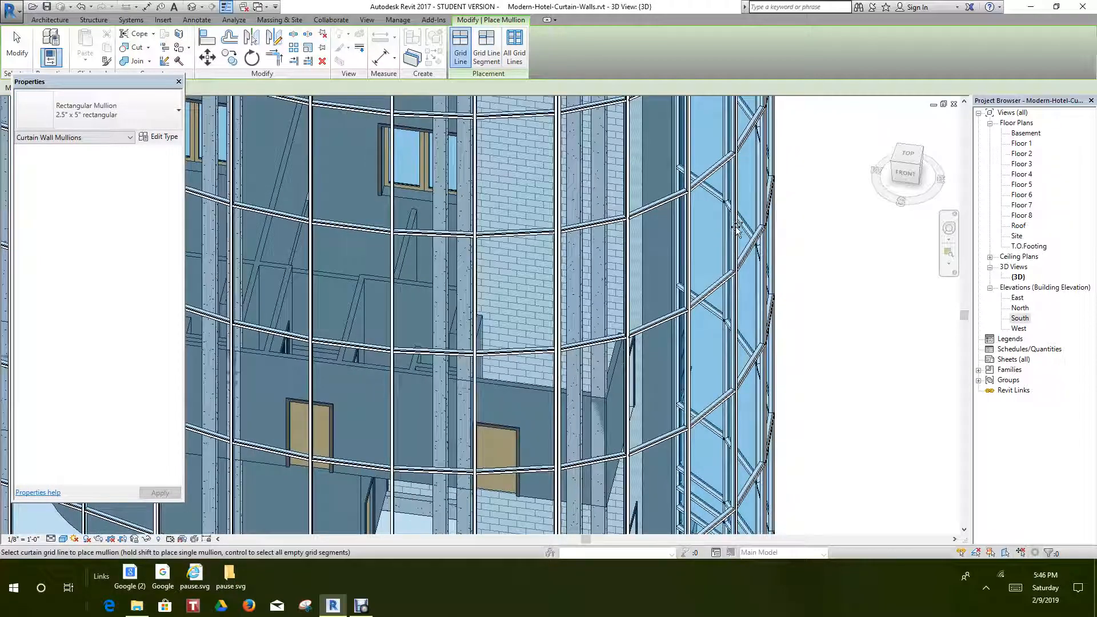
pyautogui.scroll(-5, 737, 229)
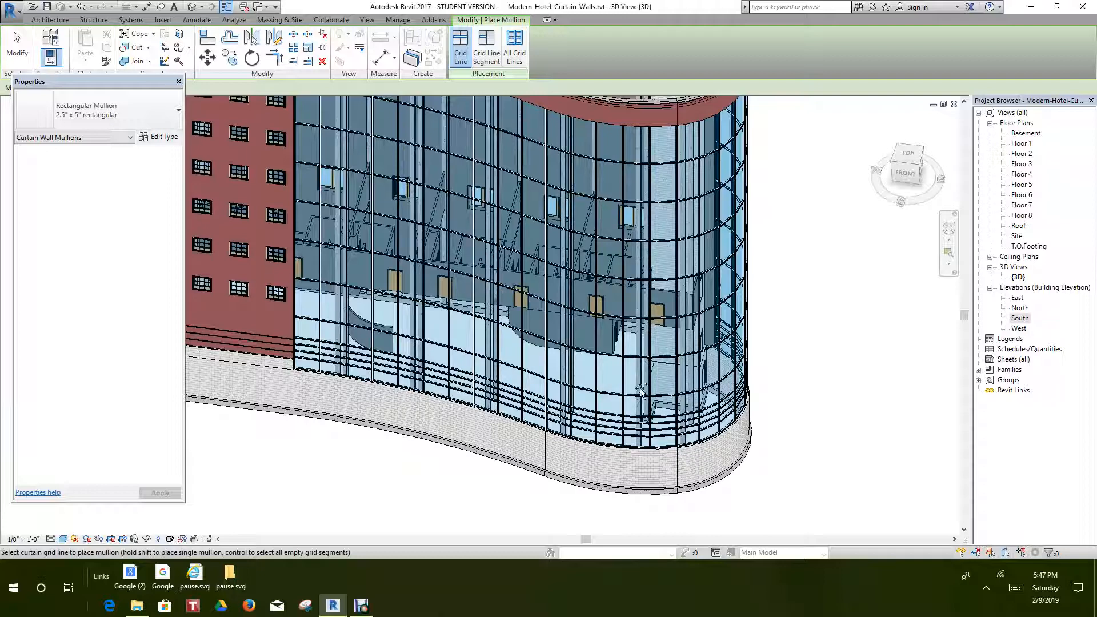
pyautogui.scroll(-2, 545, 406)
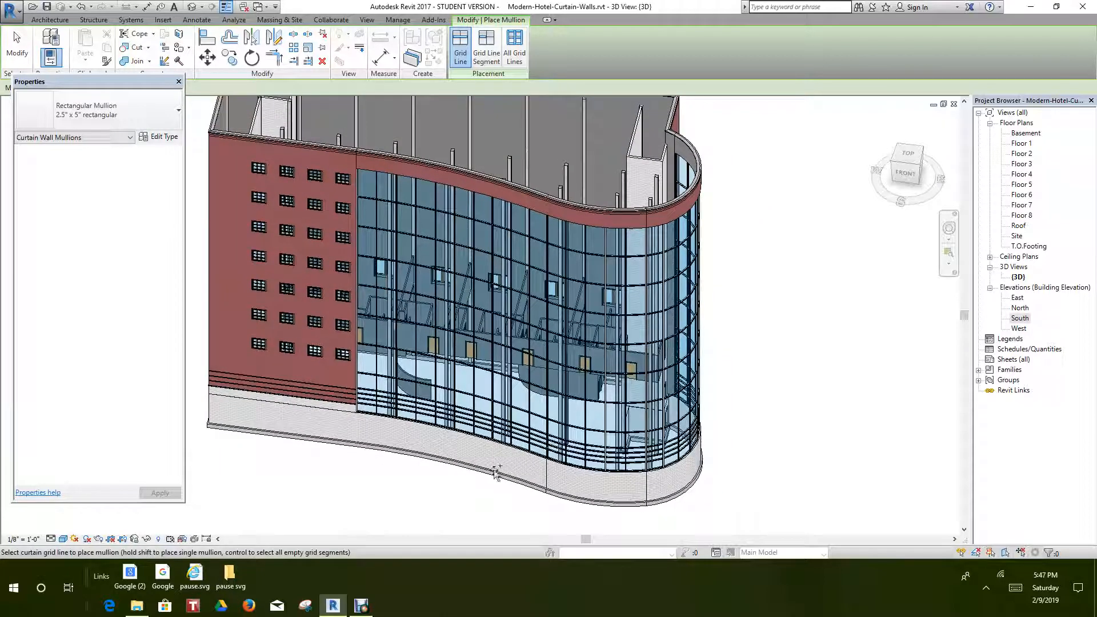
pyautogui.scroll(-1, 486, 473)
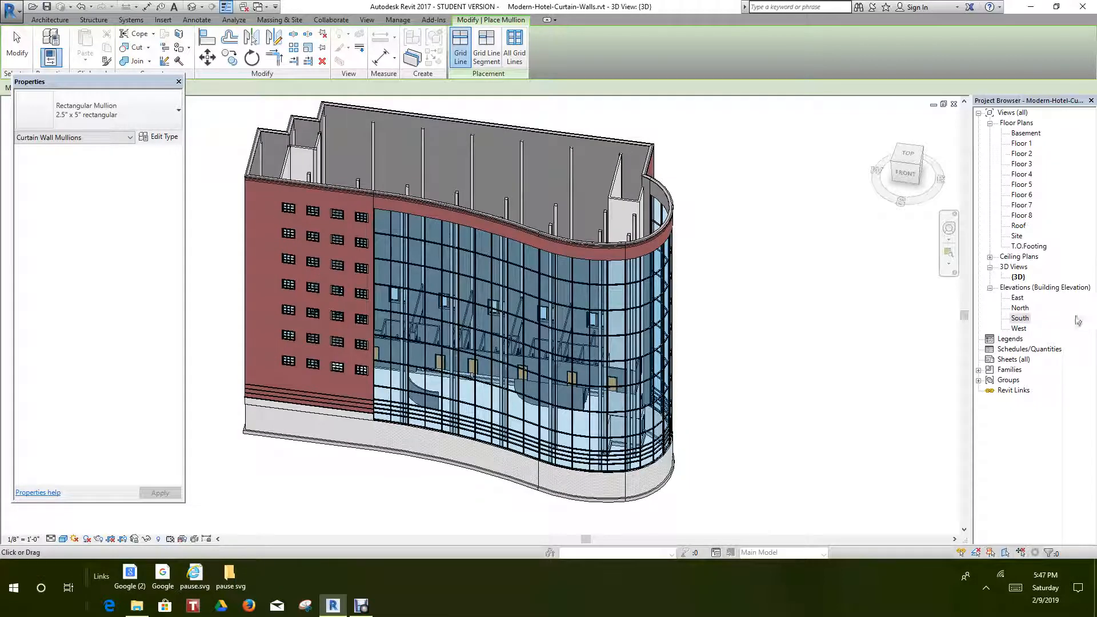
pyautogui.doubleClick(1020, 318)
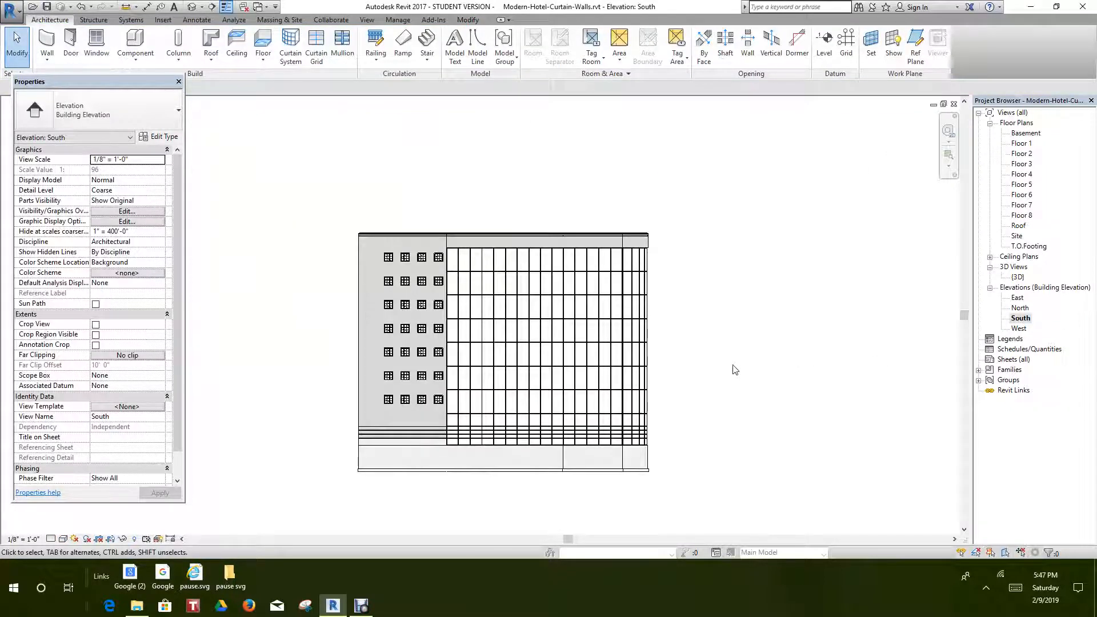
pyautogui.moveTo(750, 365); pyautogui.dragTo(764, 343, button='middle')
pyautogui.scroll(3, 765, 343)
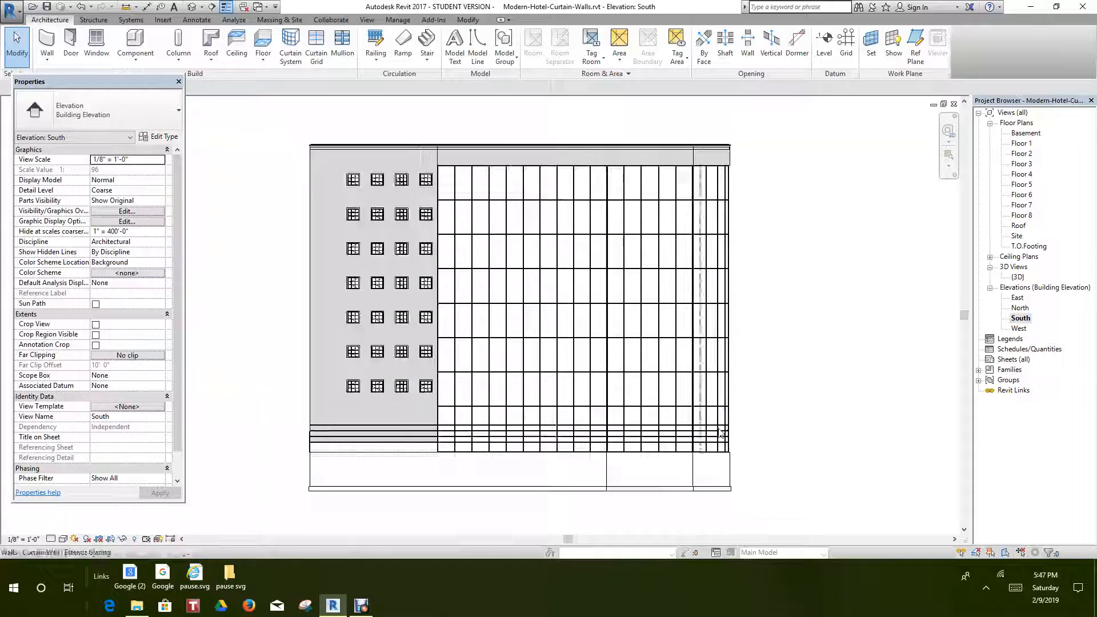
pyautogui.moveTo(778, 436); pyautogui.dragTo(820, 448, button='middle')
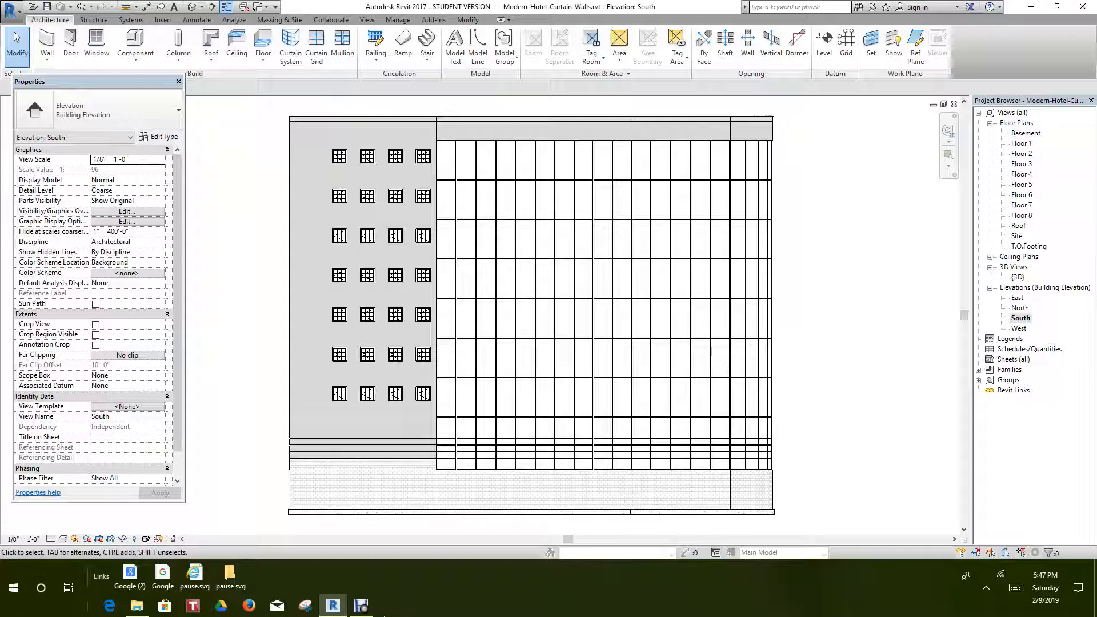
pyautogui.click(361, 605)
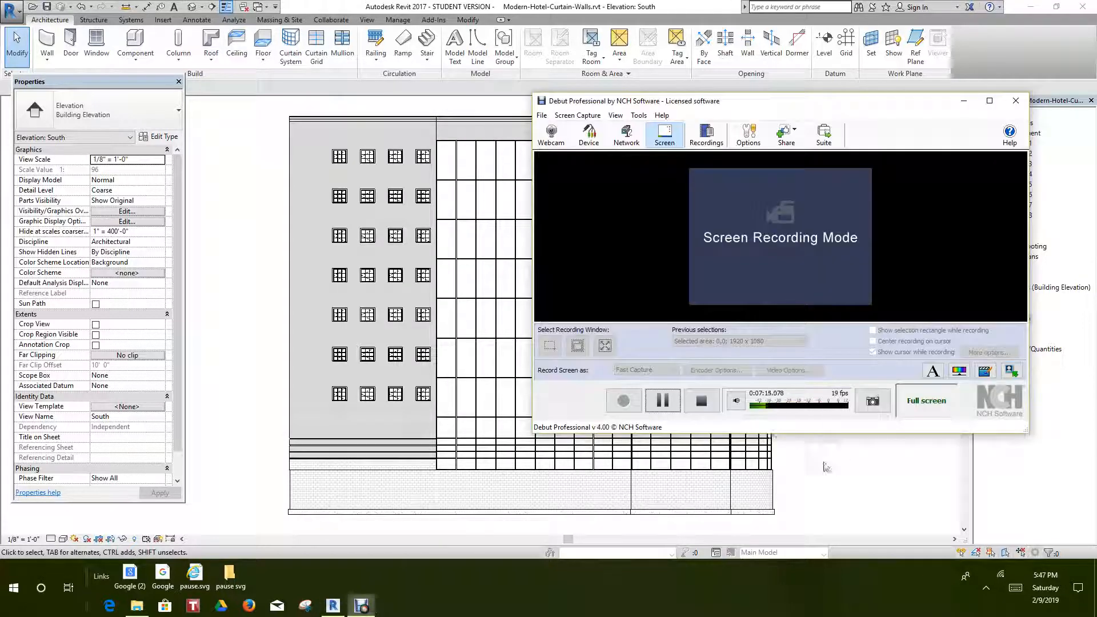